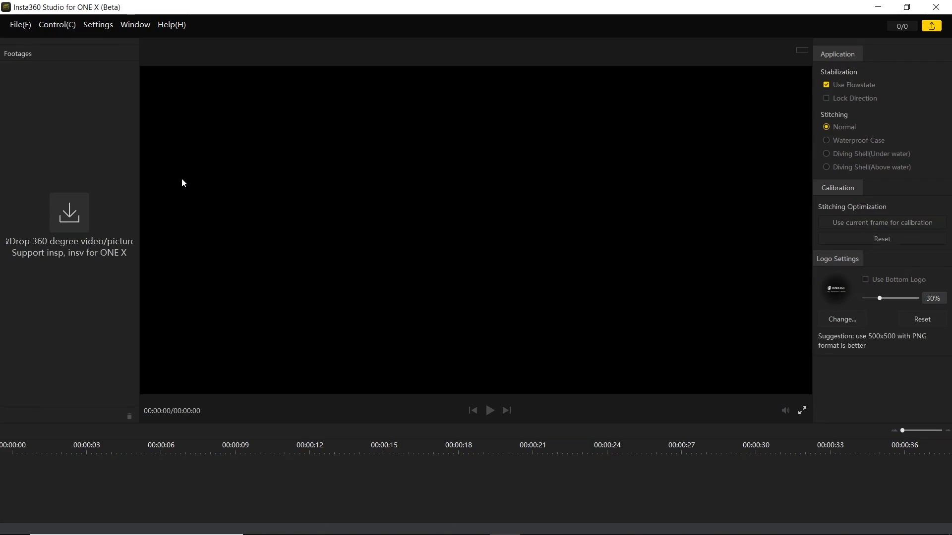
- Import every photo and video from F:\insta360 one x into the footage list
left_click(11, 30)
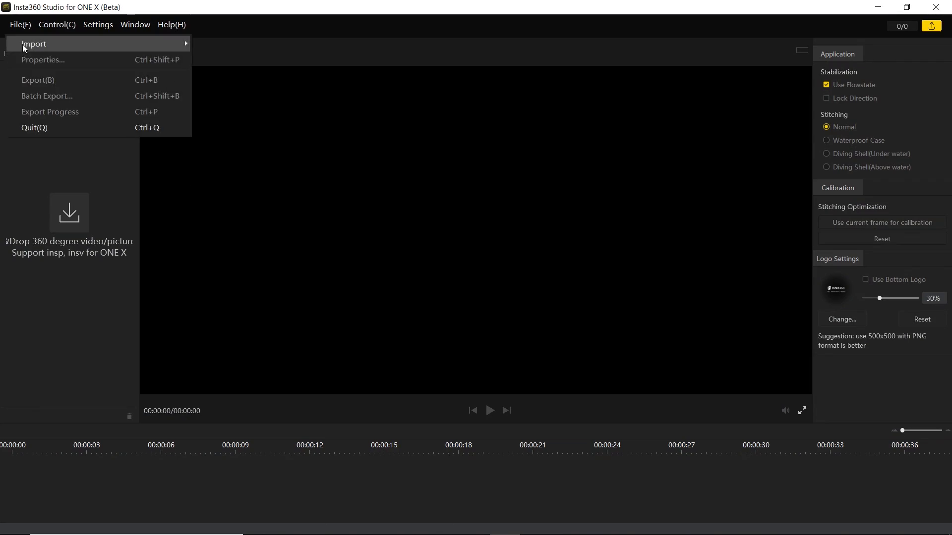
left_click(216, 45)
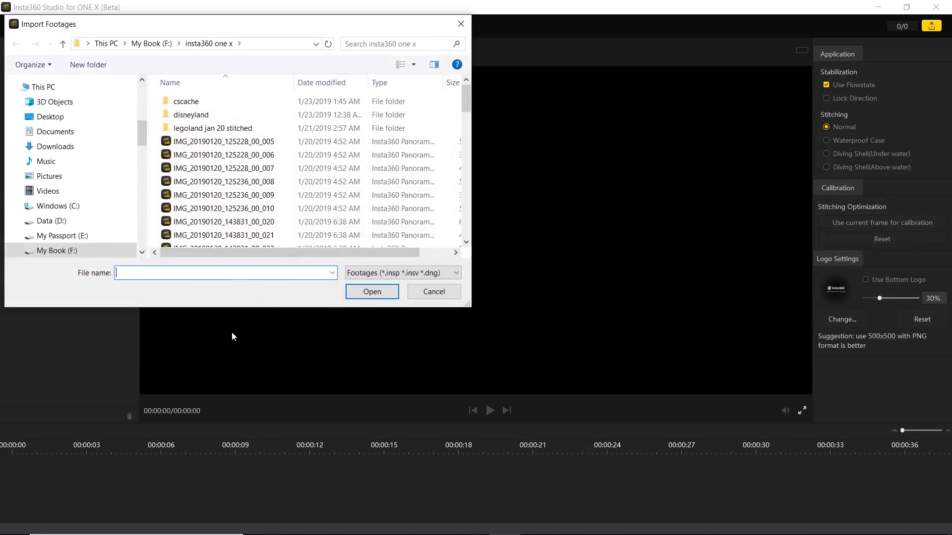
left_click(239, 169)
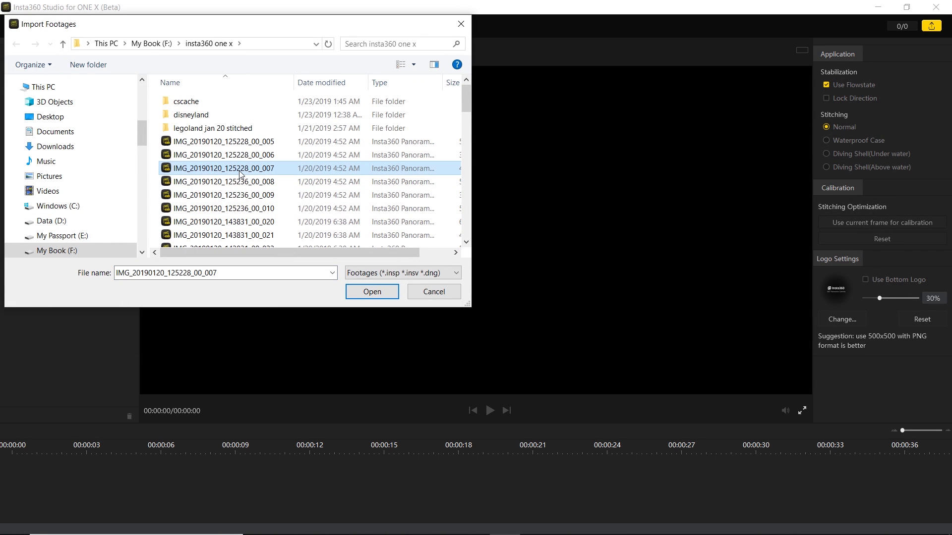
key("ctrl+a")
left_click(375, 294)
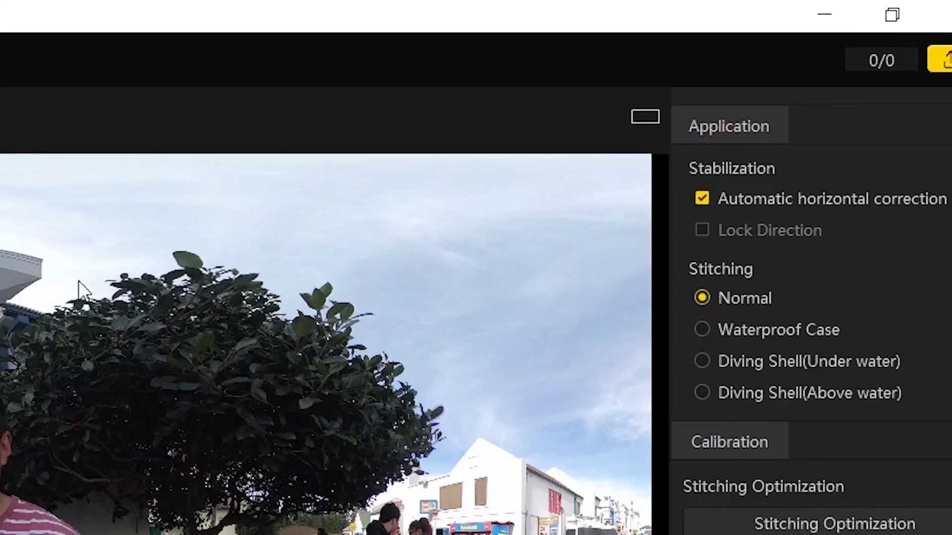
- Preview the footage in Fisheye projection, then in Perspective projection
left_click(646, 123)
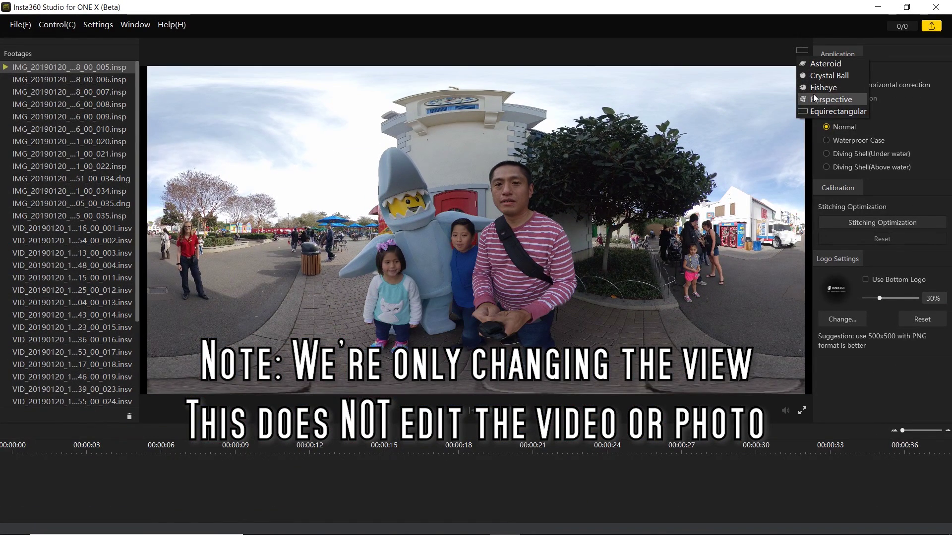
left_click(815, 88)
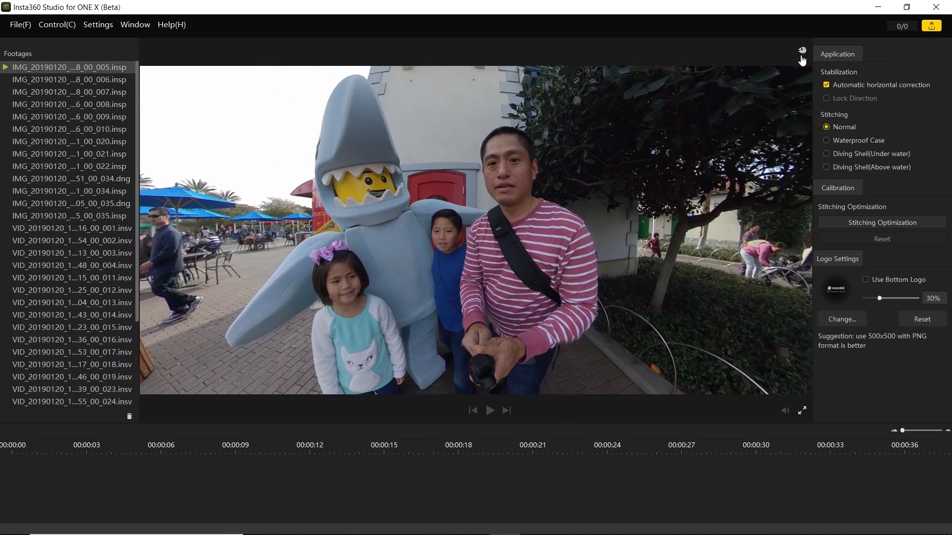
left_click(814, 99)
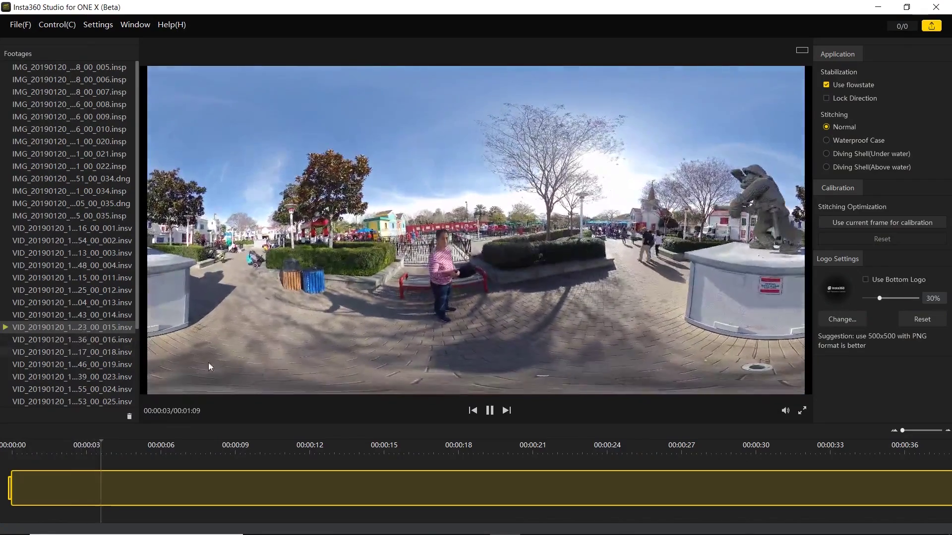
- Pause playback and start a stitched 5760×2880 export of the _015 clip
left_click(490, 411)
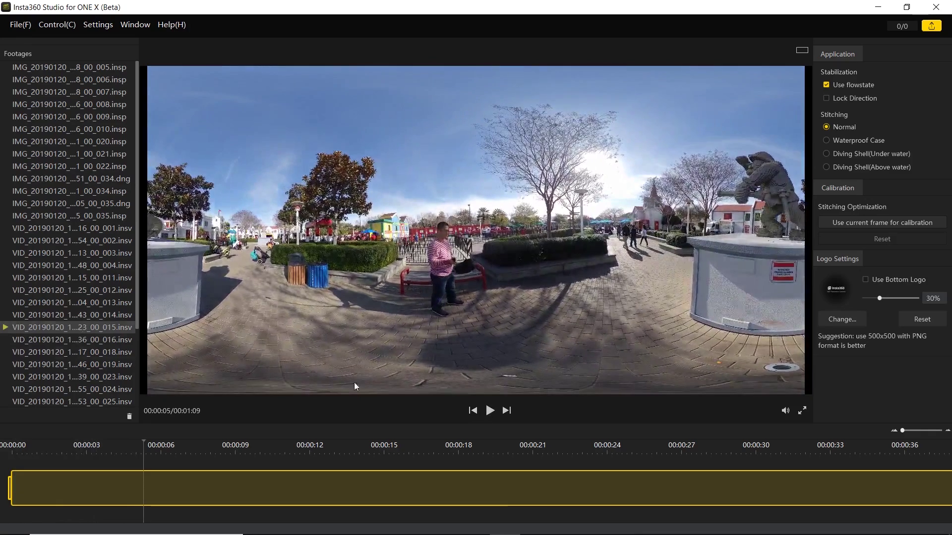
right_click(108, 330)
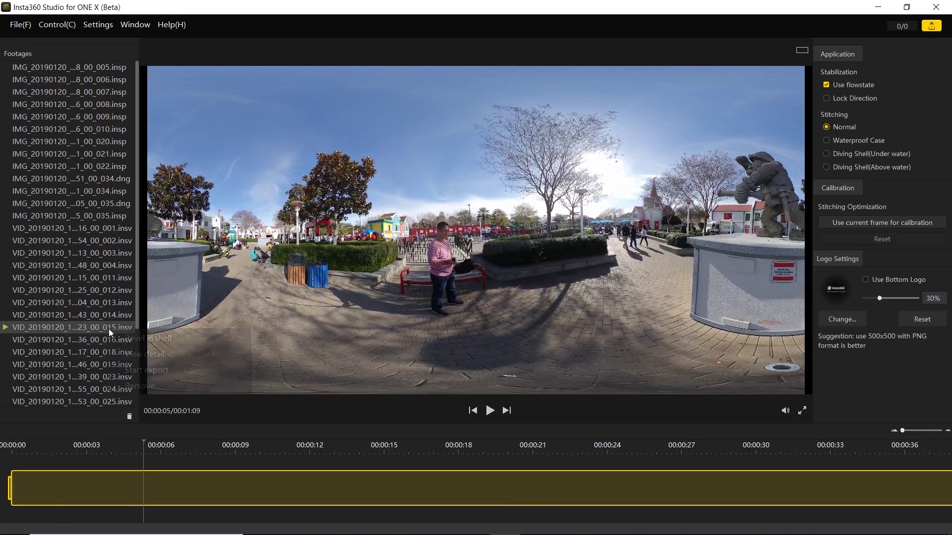
left_click(147, 374)
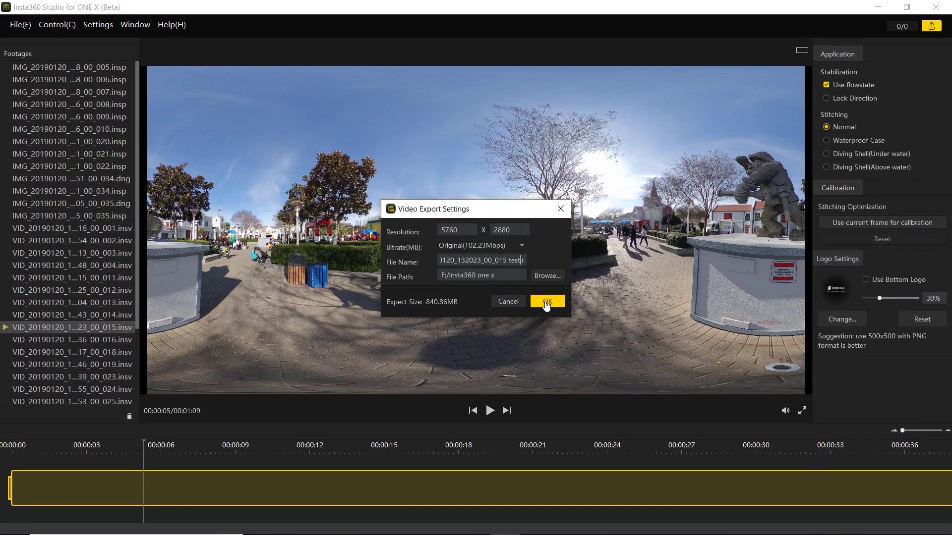
left_click(547, 301)
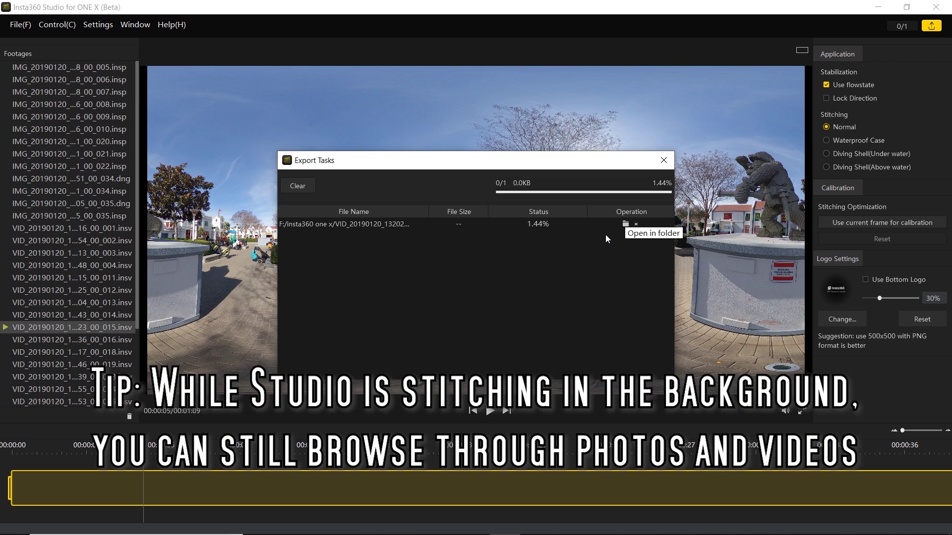
key("Escape")
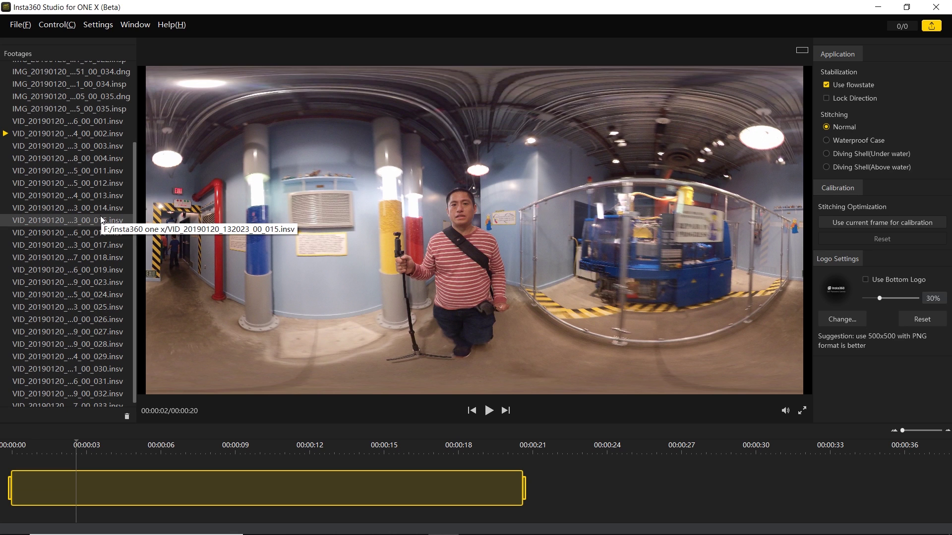
- Select clips _015 through _025 and bring up Batch export for them
key("ctrl+a")
left_click(101, 219)
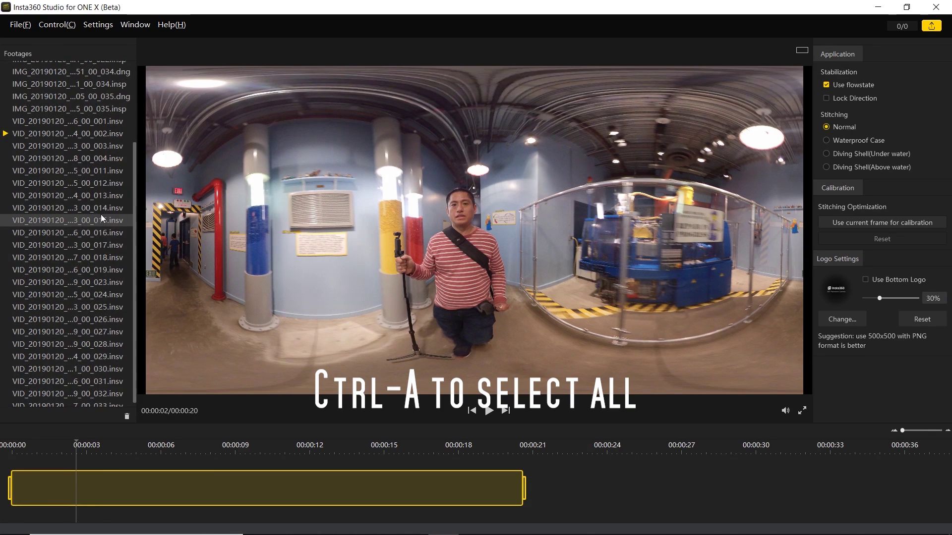
left_click(98, 312, "shift")
right_click(93, 245)
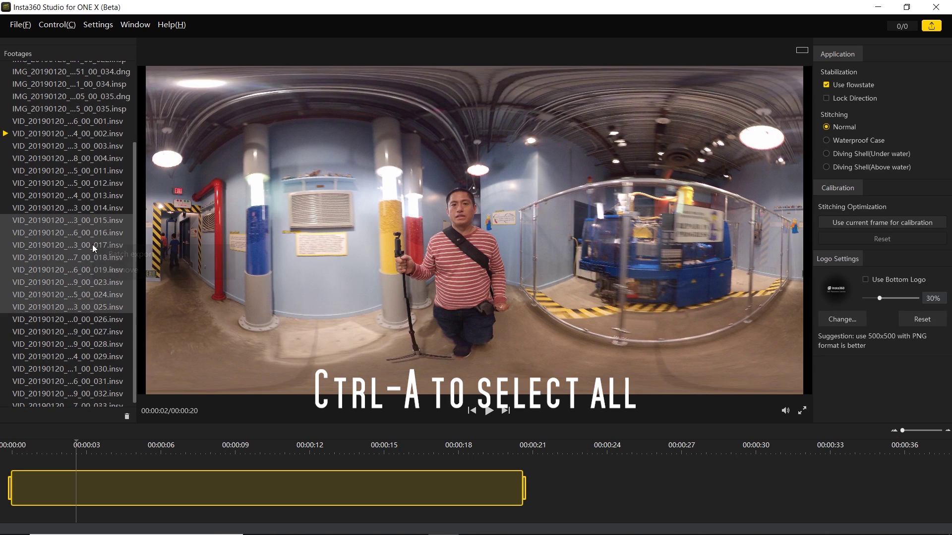
left_click(115, 253)
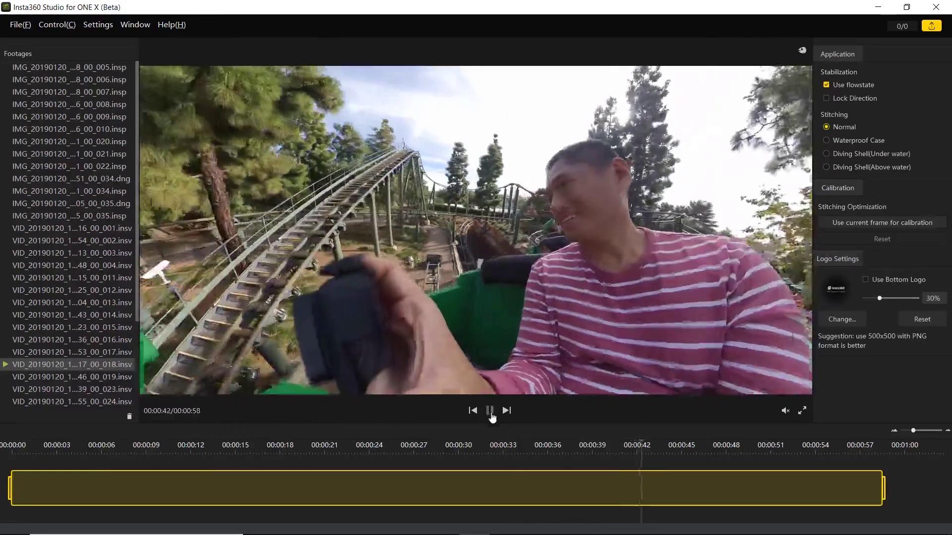
- Pause the roller coaster clip and replay it from about 23 seconds
left_click(490, 411)
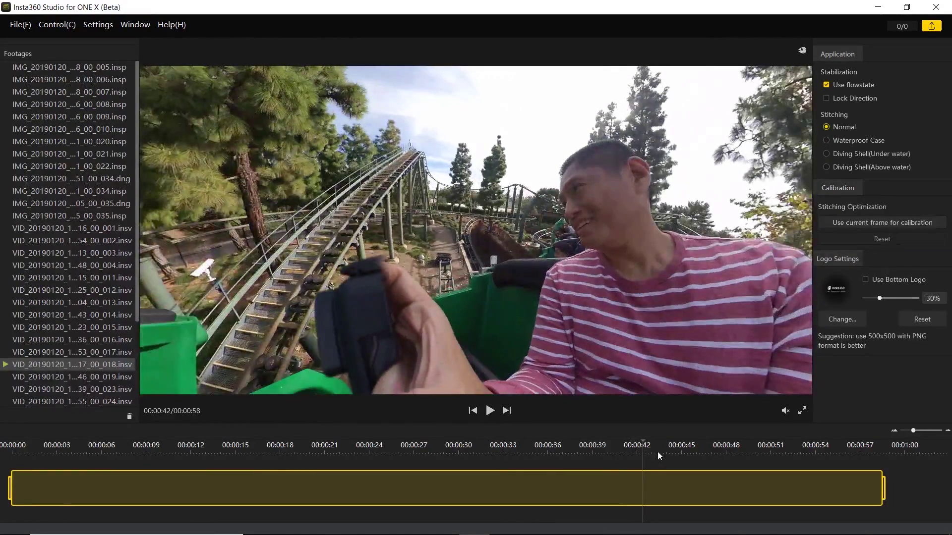
left_click_drag(643, 453, 515, 454)
left_click_drag(410, 456, 361, 455)
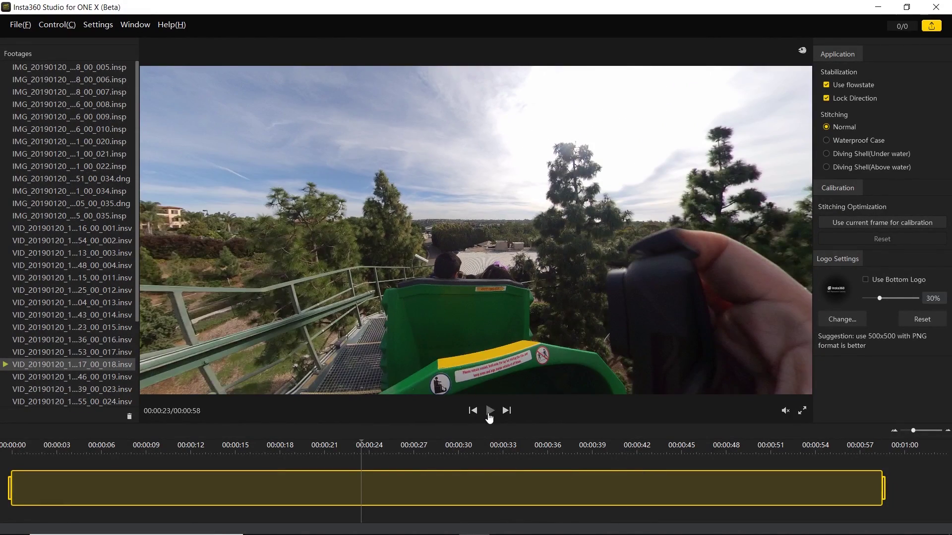
left_click(488, 413)
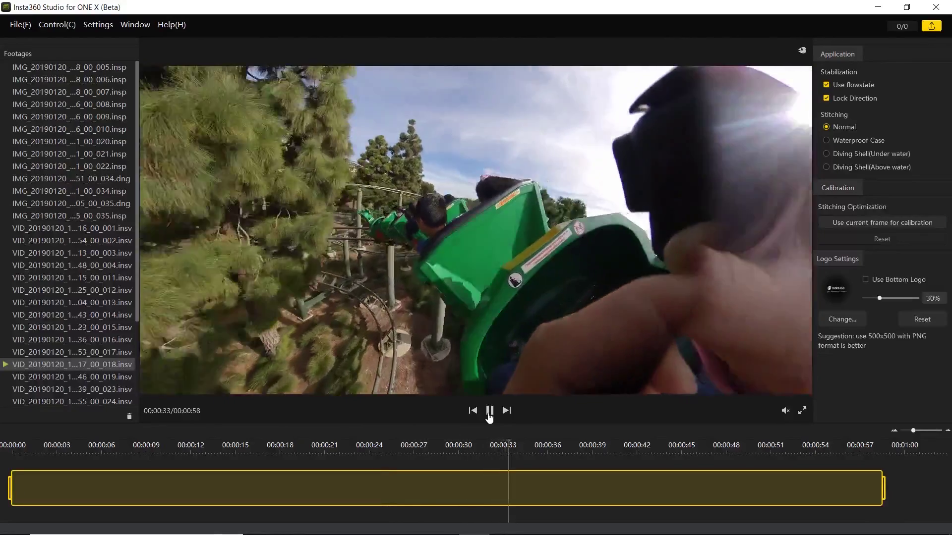
- Pause at 35 seconds, turn the view from the green seat to the rider, and resume
left_click(489, 413)
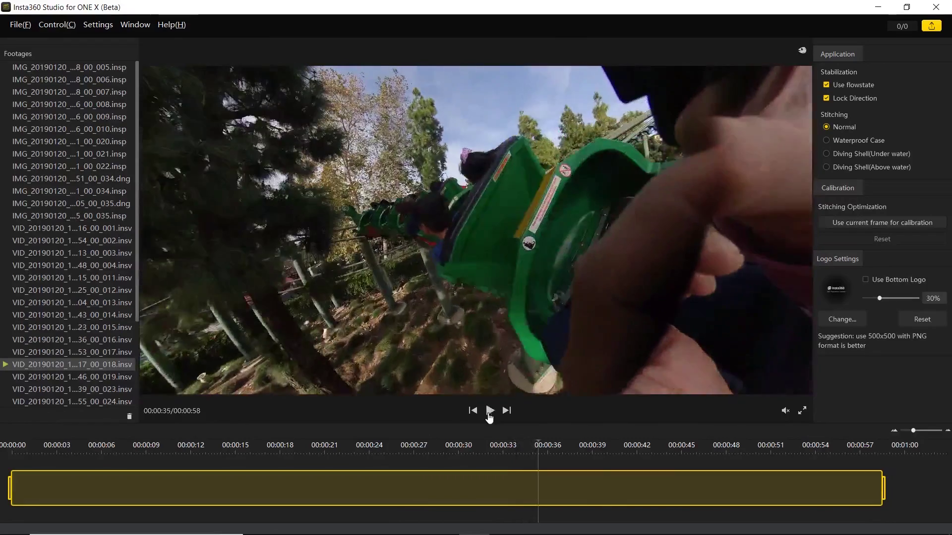
left_click_drag(554, 237, 434, 254)
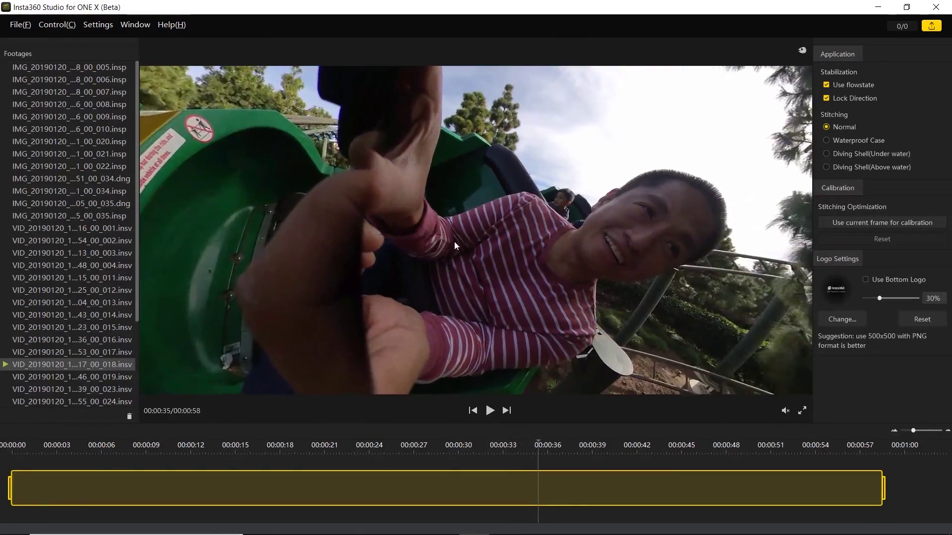
left_click(489, 411)
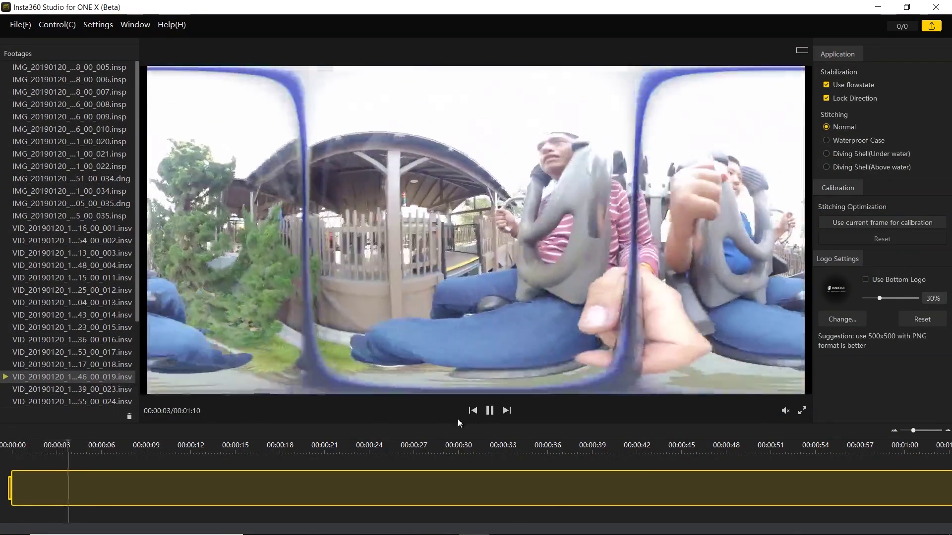
- Pause the ride clip, view it in Perspective, and apply Waterproof Case stitching
left_click(490, 410)
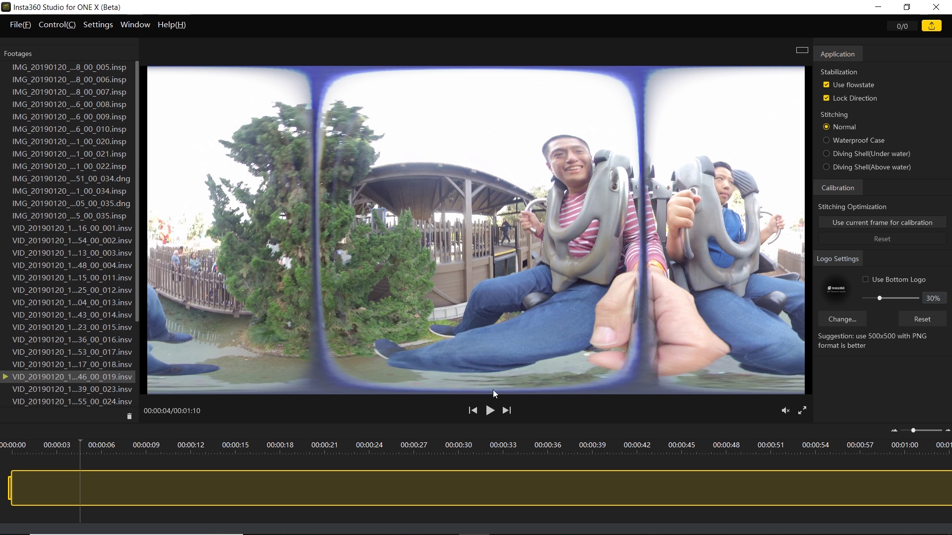
left_click(809, 98)
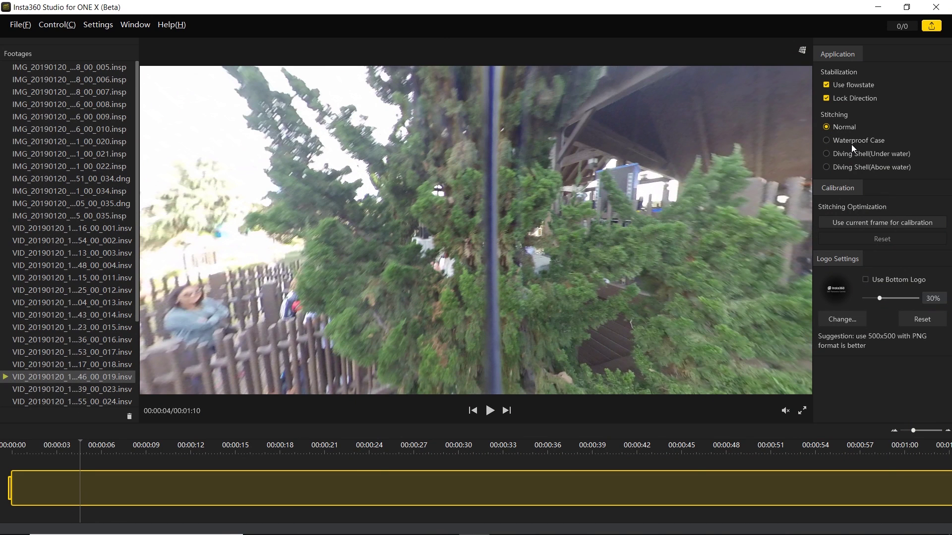
left_click(852, 143)
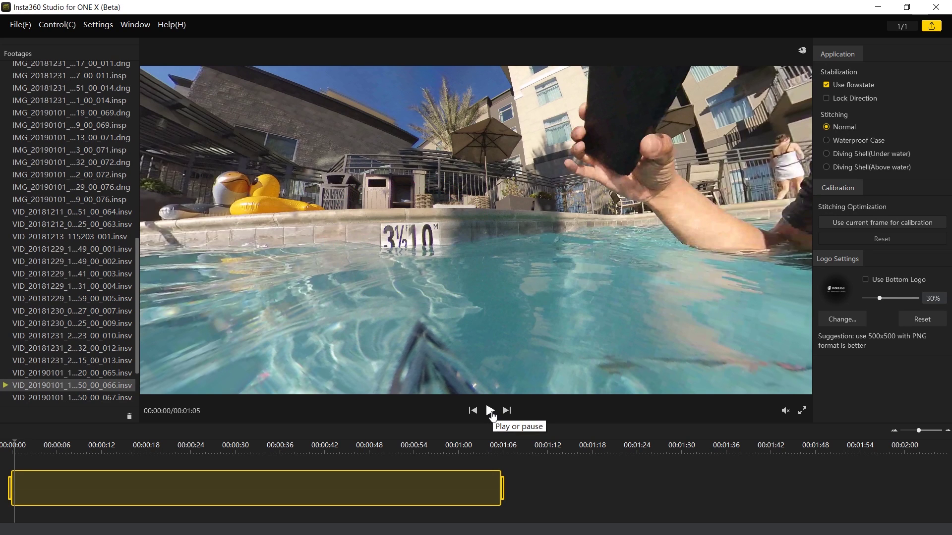
- Play the pool clip with Diving Shell (Under water) stitching, then switch to Diving Shell (Above water)
left_click(491, 414)
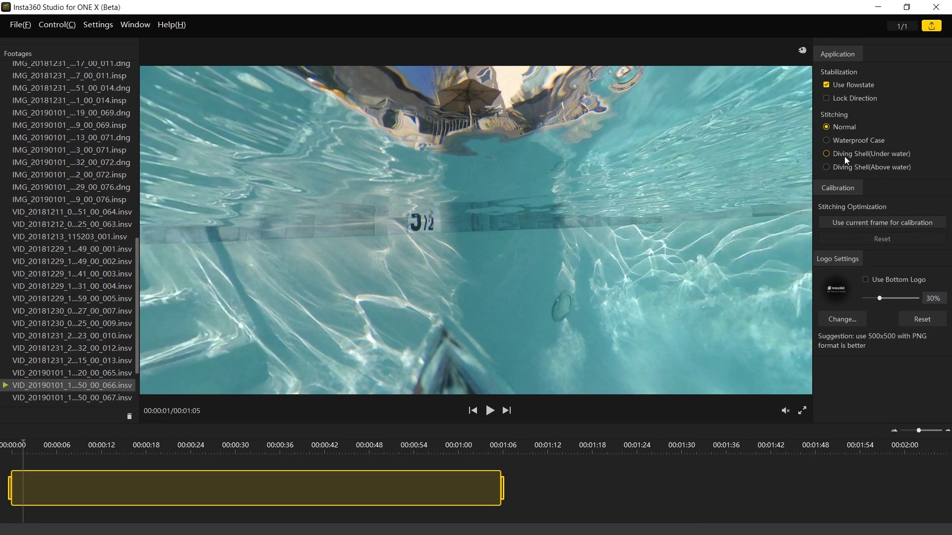
left_click(844, 154)
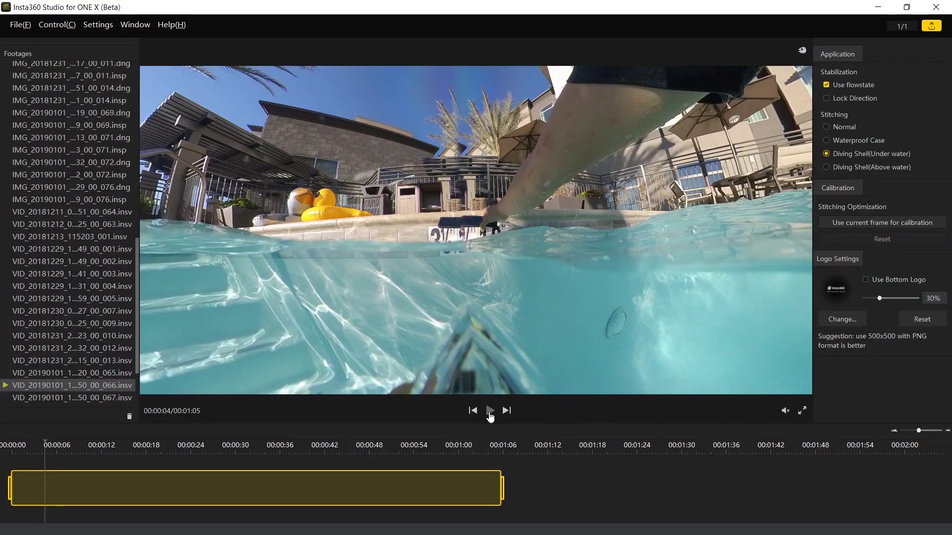
left_click(490, 410)
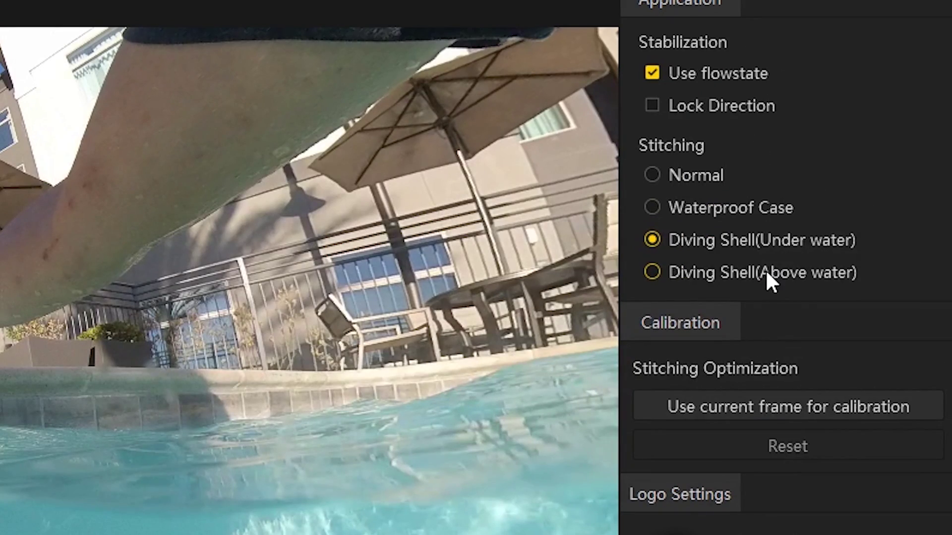
left_click(866, 167)
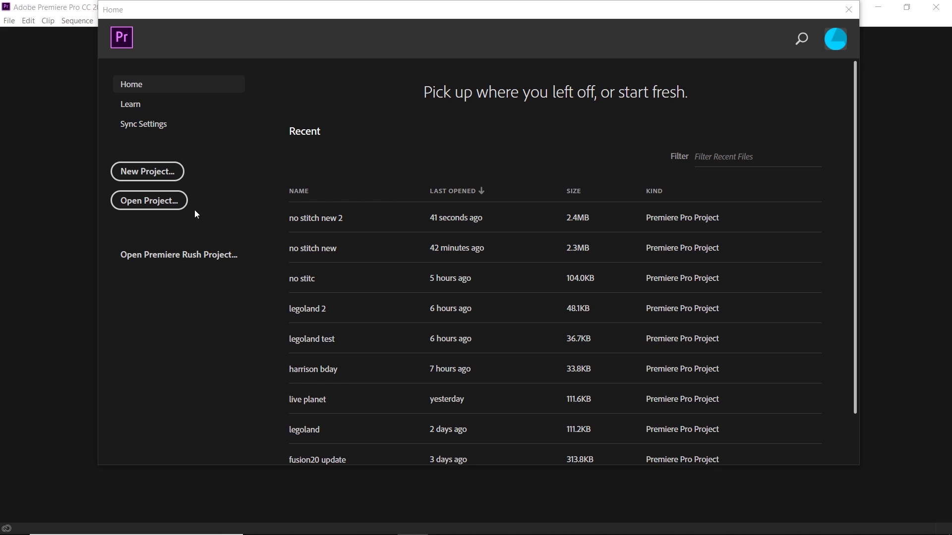
- Create the legoland 3 project and start importing the 360 park clip
left_click(152, 172)
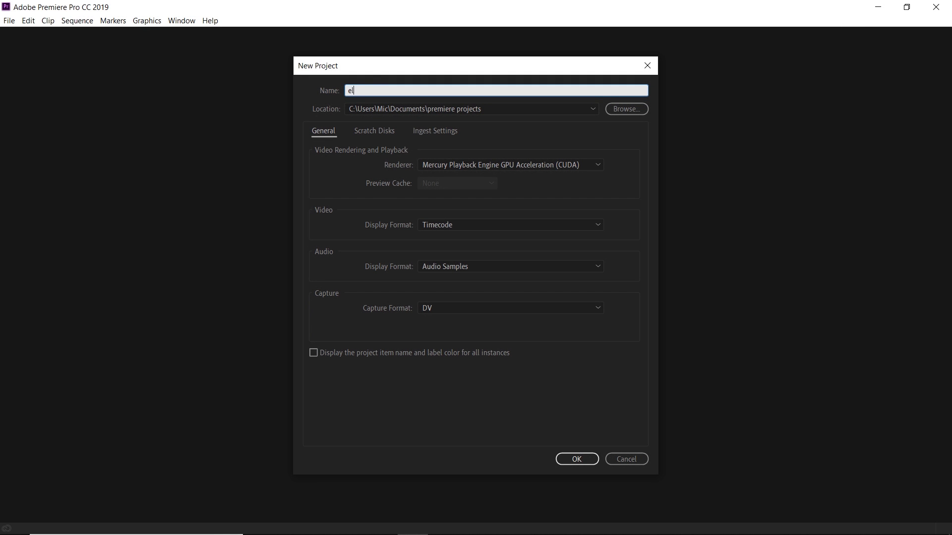
key("ctrl+i")
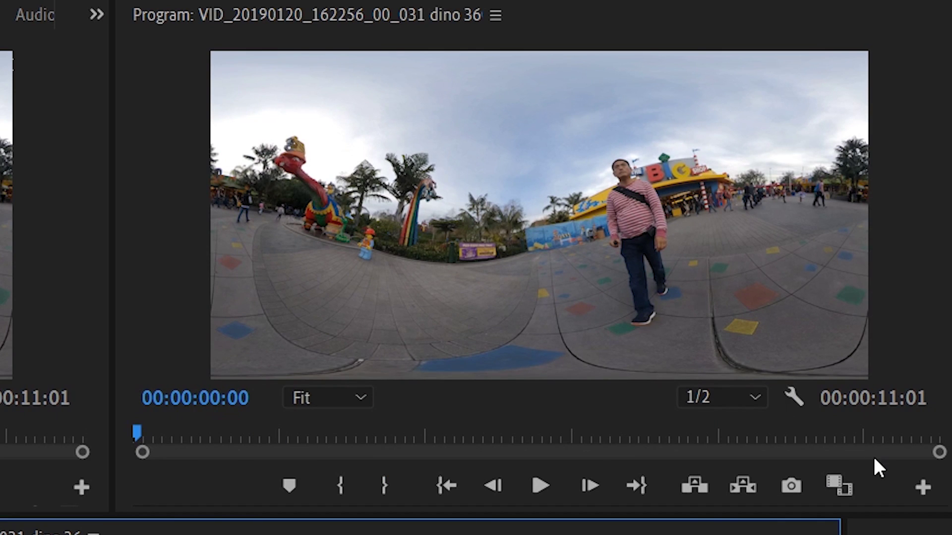
- Add Toggle VR Video Display to the Program monitor, turn it on, and look around
left_click(921, 485)
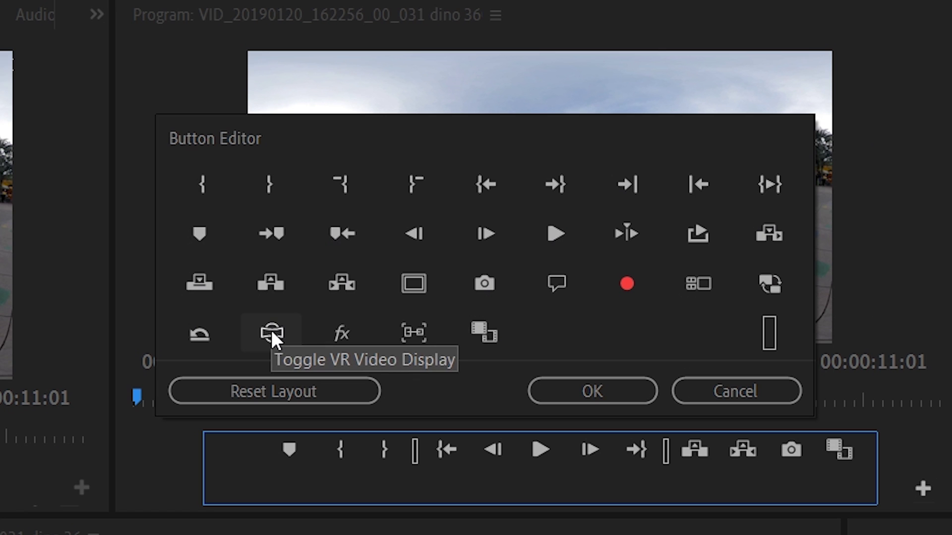
left_click_drag(273, 334, 241, 452)
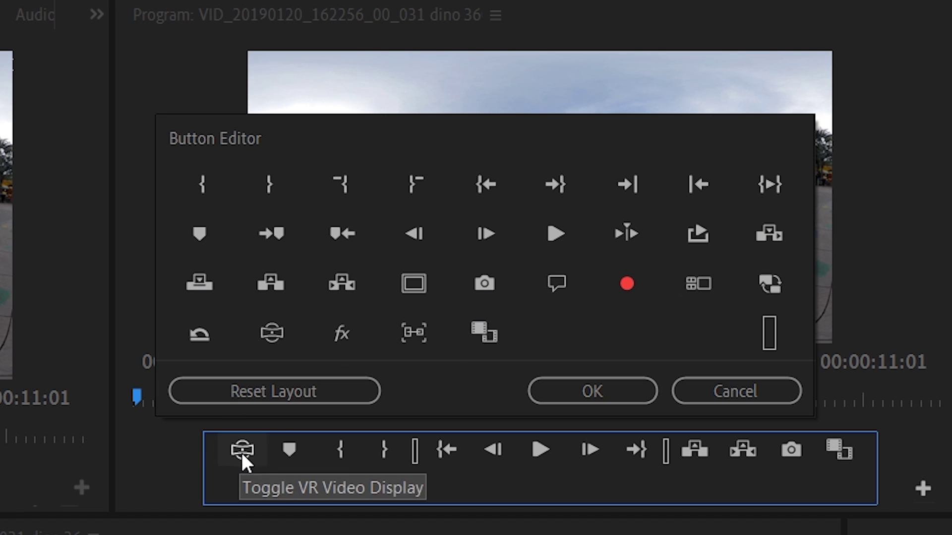
left_click(629, 389)
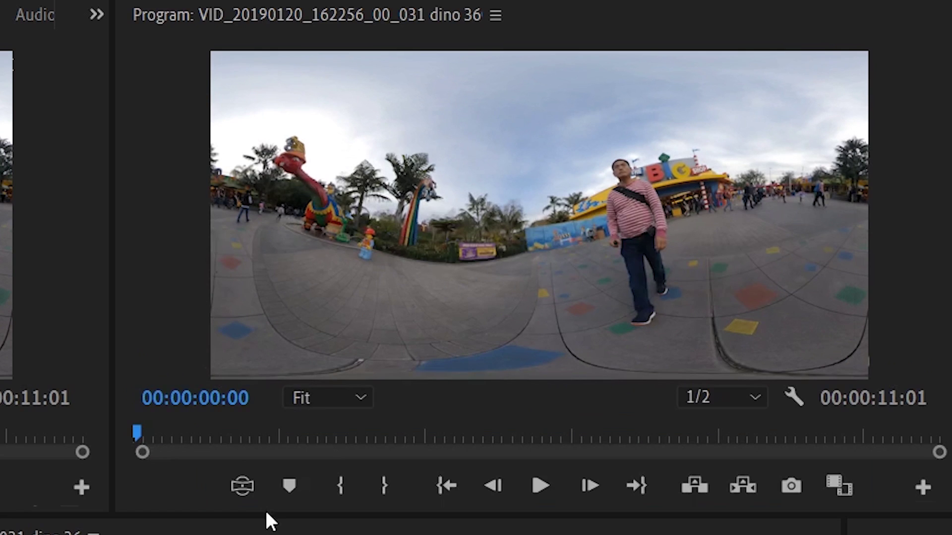
left_click(243, 487)
left_click_drag(533, 181, 653, 223)
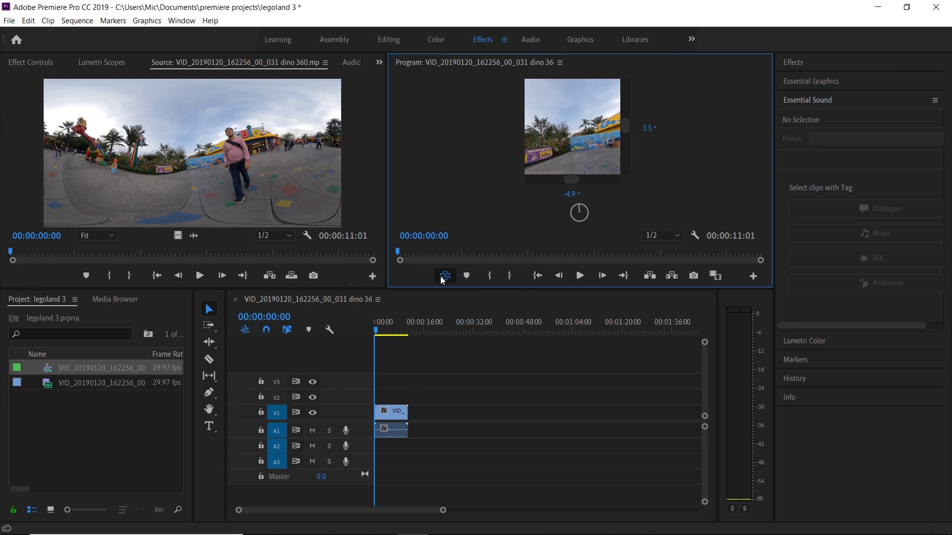
- Turn off VR Video Display so the dino clip shows as a flat panorama
left_click(445, 276)
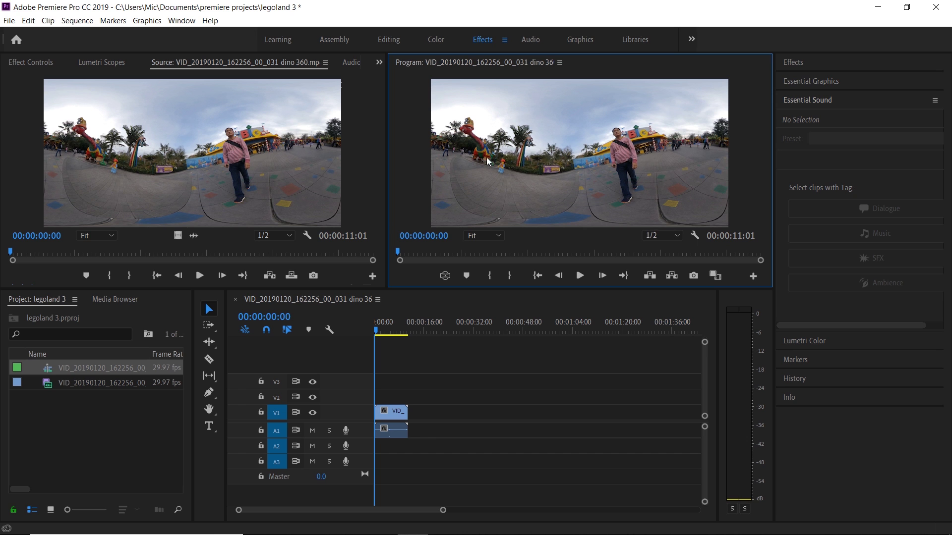
- Apply VR Projection to the V1 dino clip and set Tilt -11 and Roll -10
left_click(808, 66)
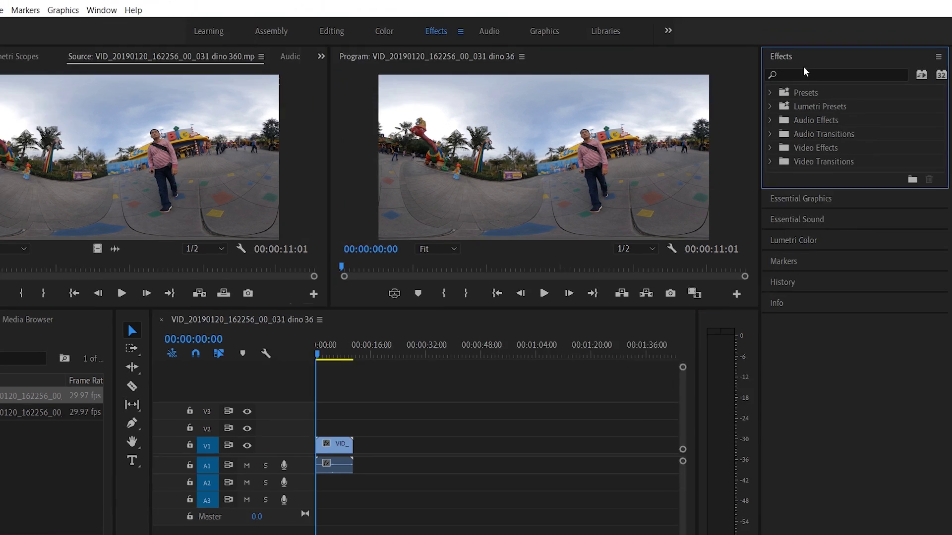
type("vr ")
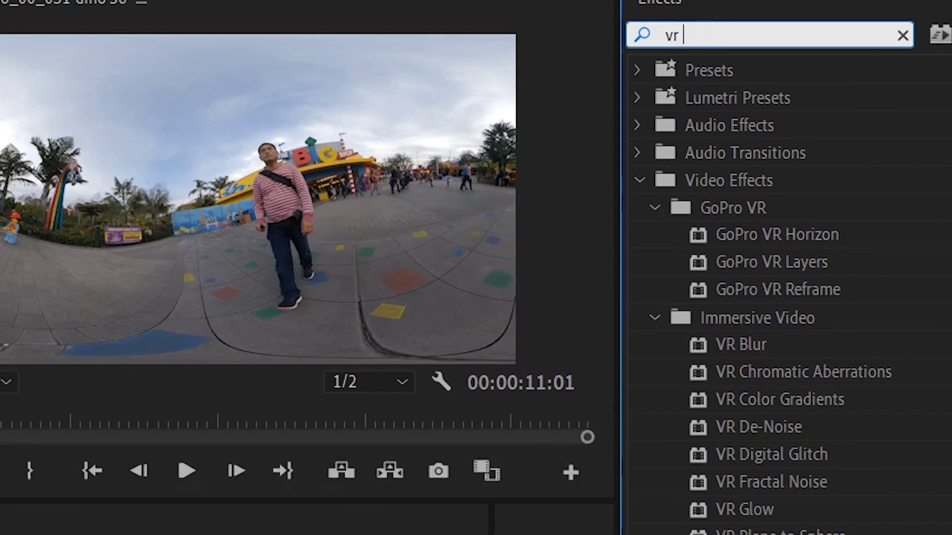
type("pro")
left_click_drag(839, 218, 398, 416)
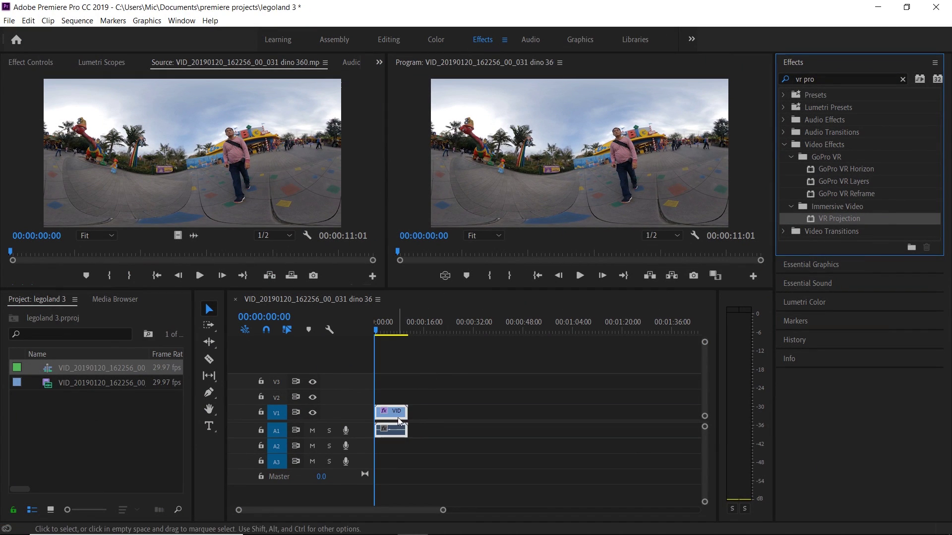
left_click(27, 62)
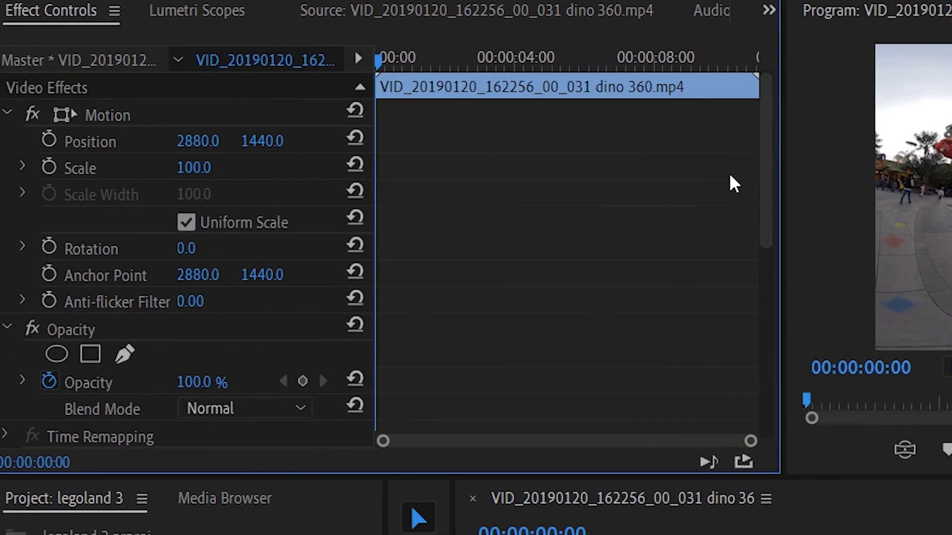
left_click_drag(379, 159, 372, 248)
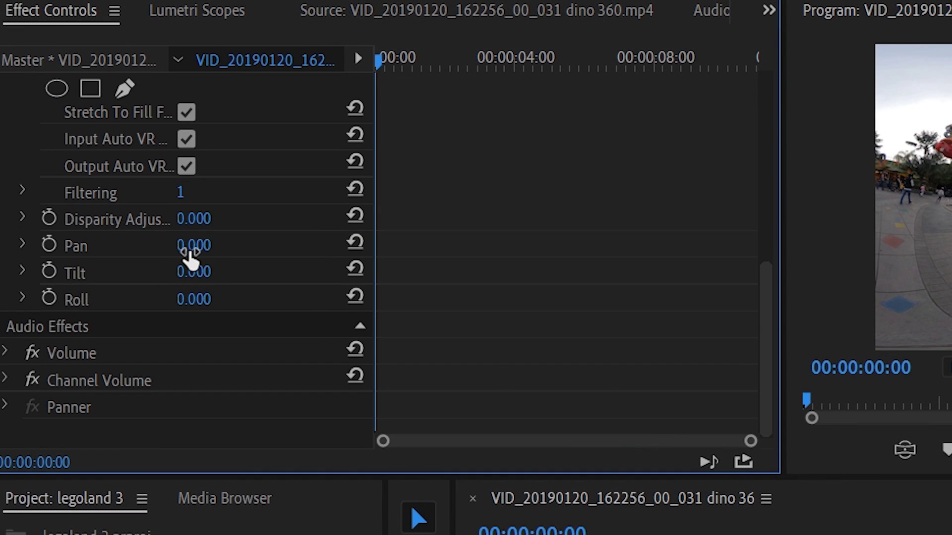
left_click_drag(197, 271, 179, 271)
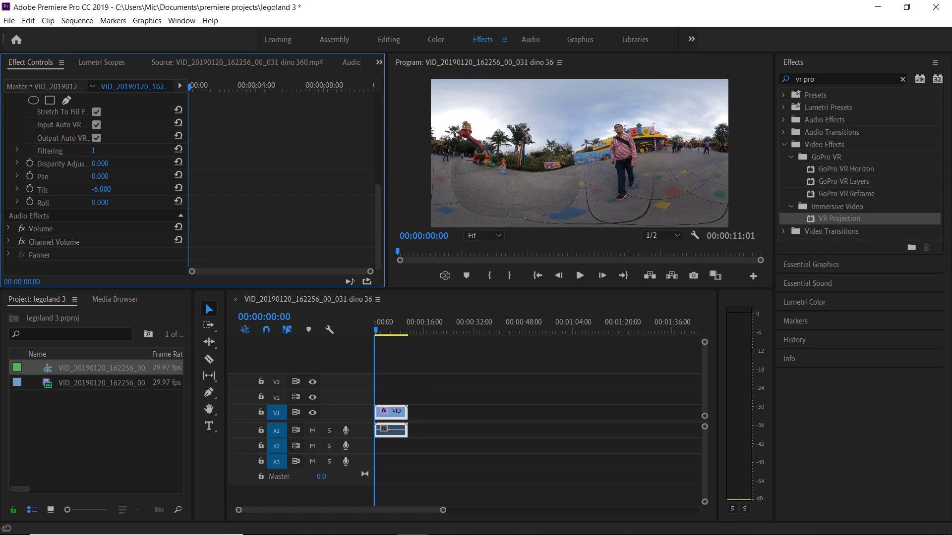
left_click_drag(101, 189, 93, 189)
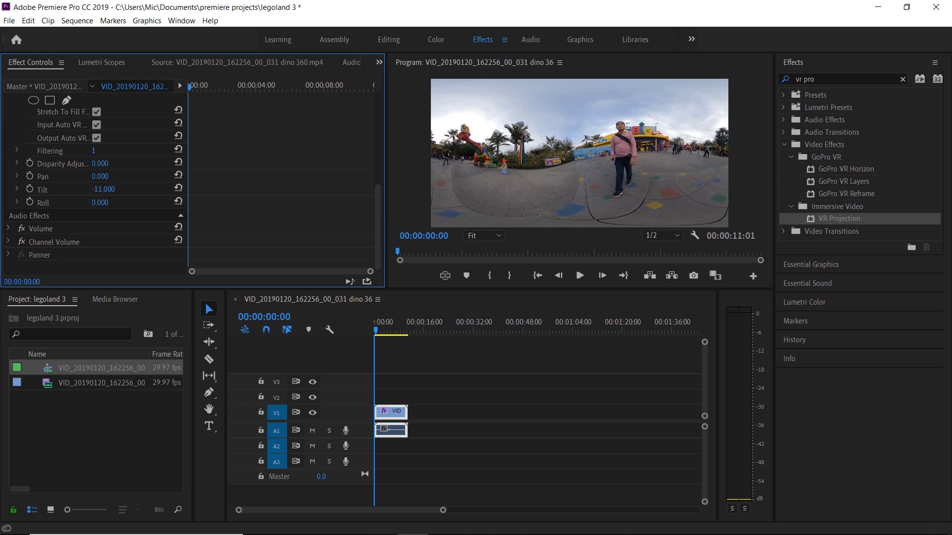
left_click_drag(99, 202, 92, 202)
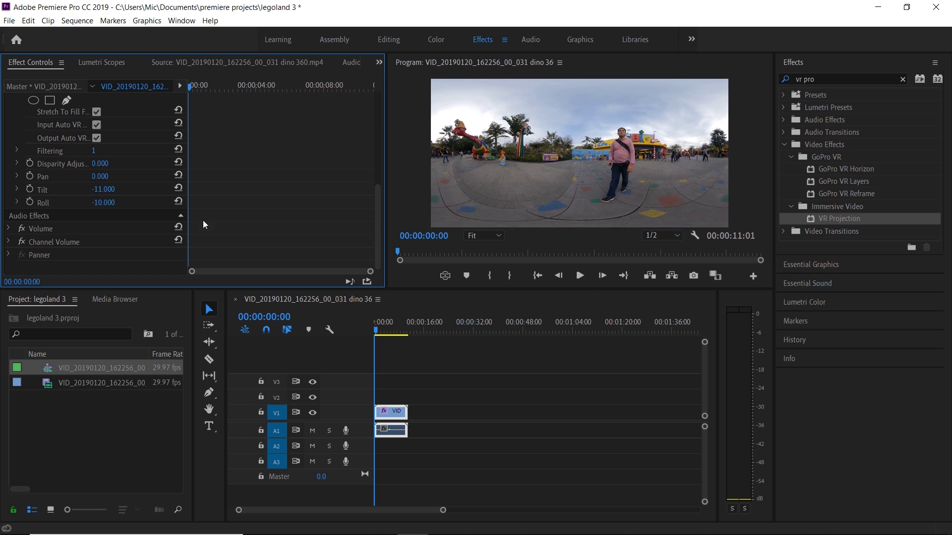
- Add a 'Hello World' title over the clip at font size 400
key("t")
left_click(551, 177)
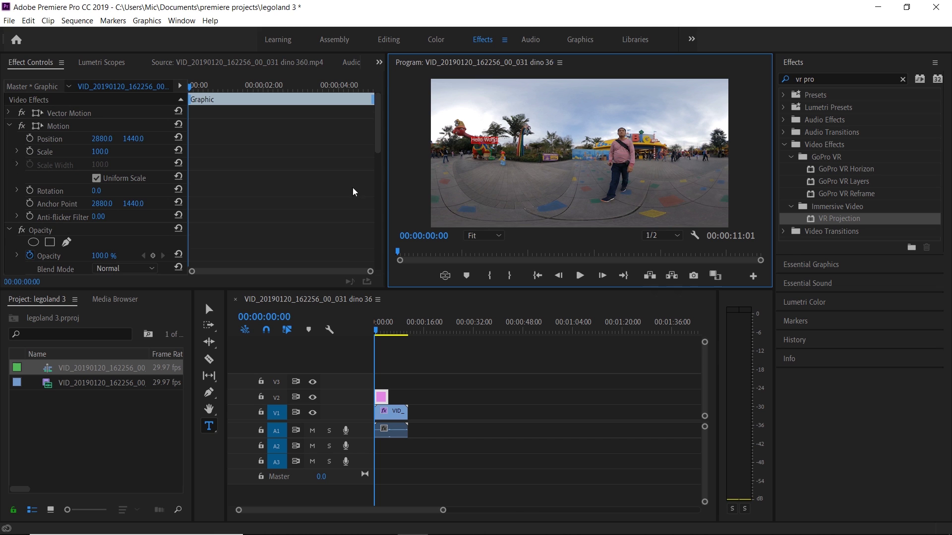
scroll(352, 192, "down", 5)
left_click_drag(142, 147, 178, 147)
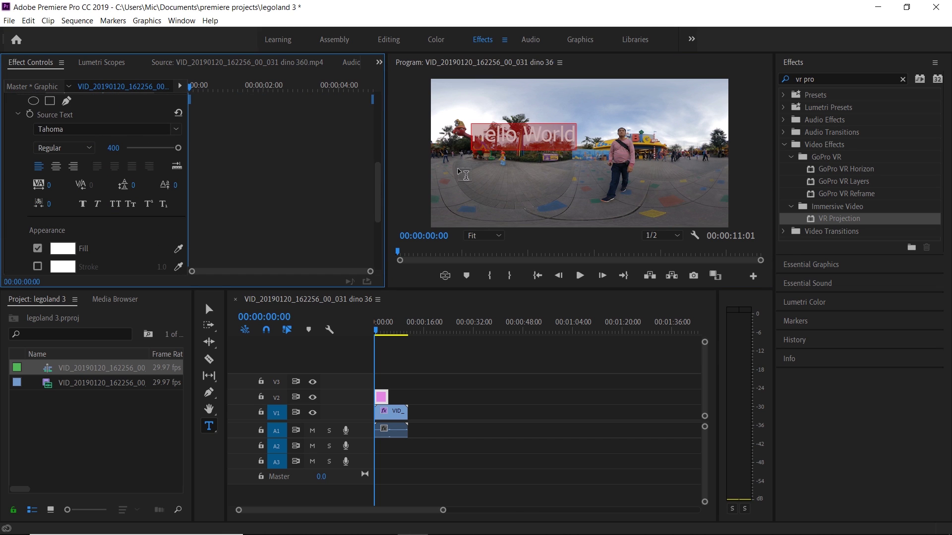
- Look around the title in VR Video Display, then return to the flat view
left_click(445, 276)
left_click_drag(592, 153, 611, 170)
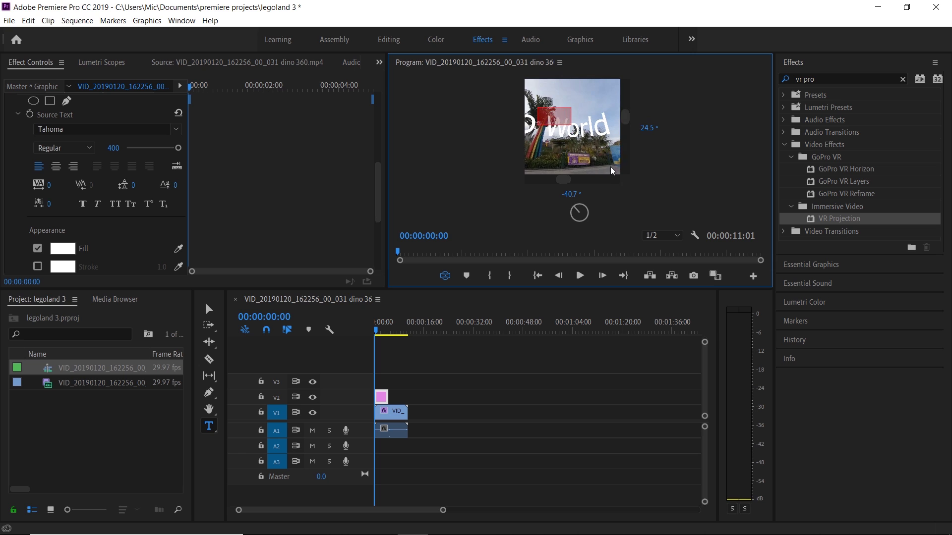
mouse_move(585, 137)
left_mouse_down()
mouse_move(607, 127)
mouse_move(600, 160)
left_mouse_up()
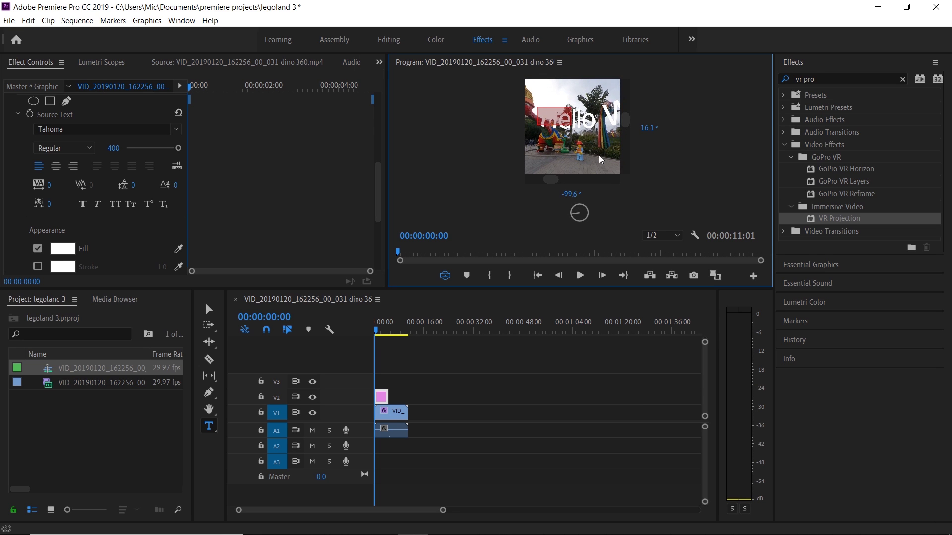
left_click(453, 276)
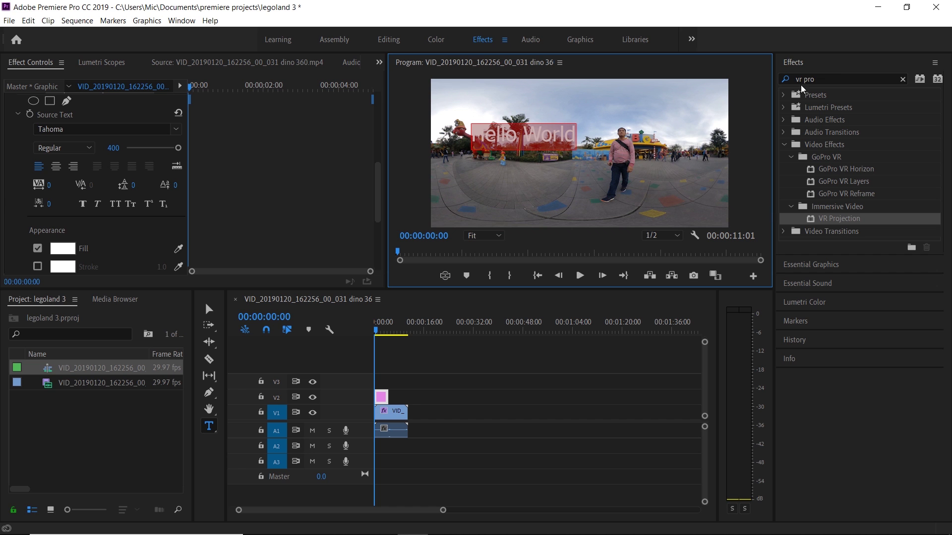
- Apply VR Plane to Sphere to the Hello World title and view it in VR
left_click(819, 80)
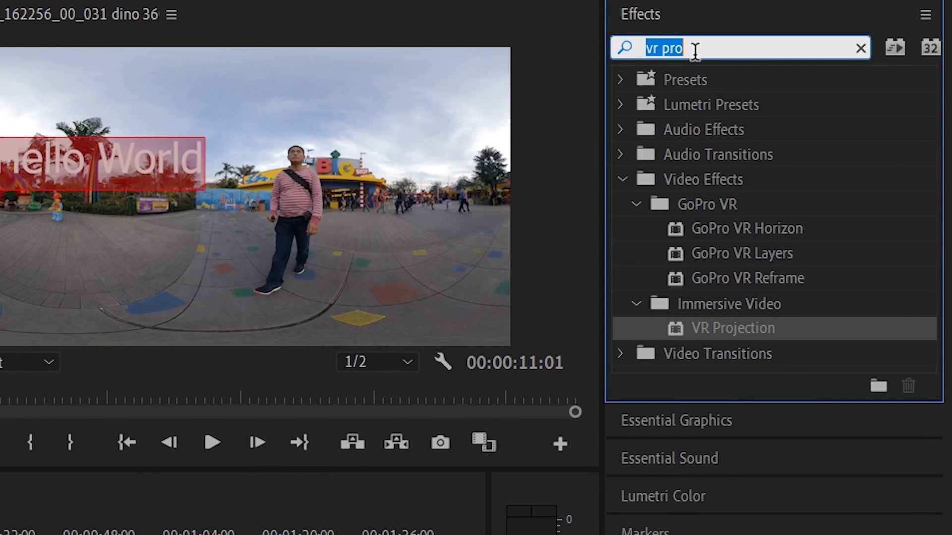
type("v")
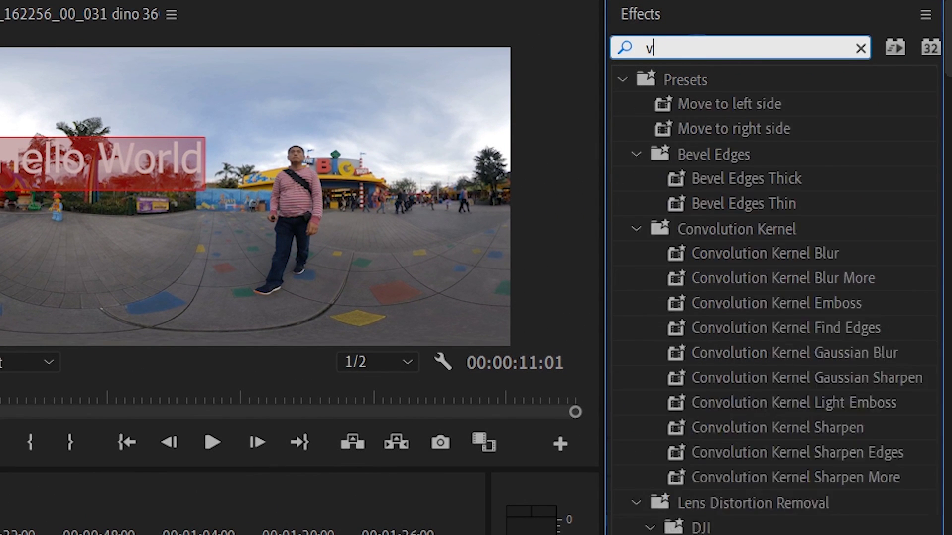
type("r")
left_click_drag(780, 502, 377, 399)
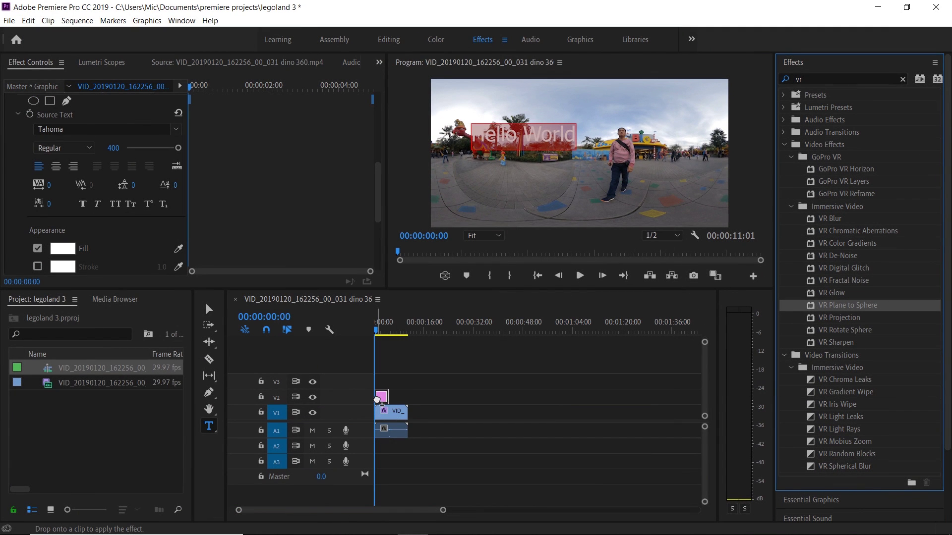
left_click_drag(377, 399, 377, 399)
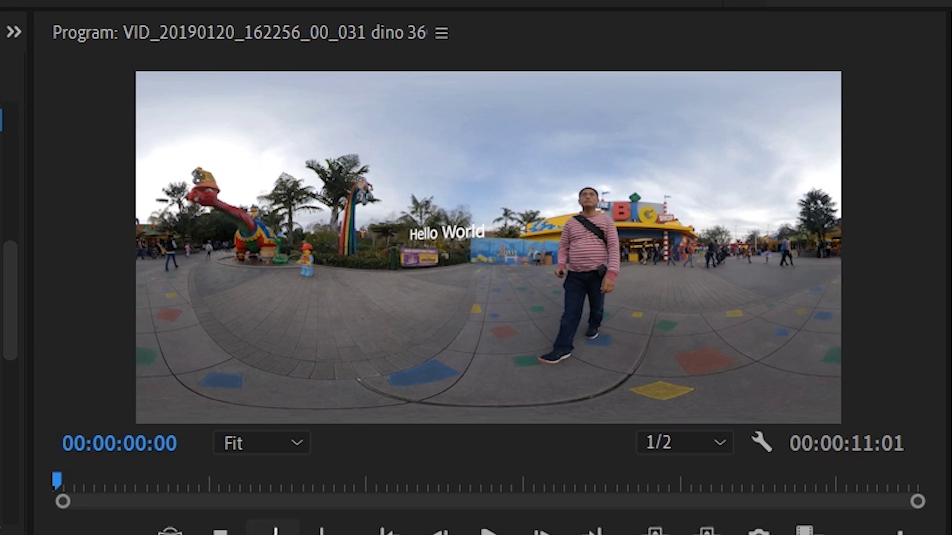
left_click(170, 532)
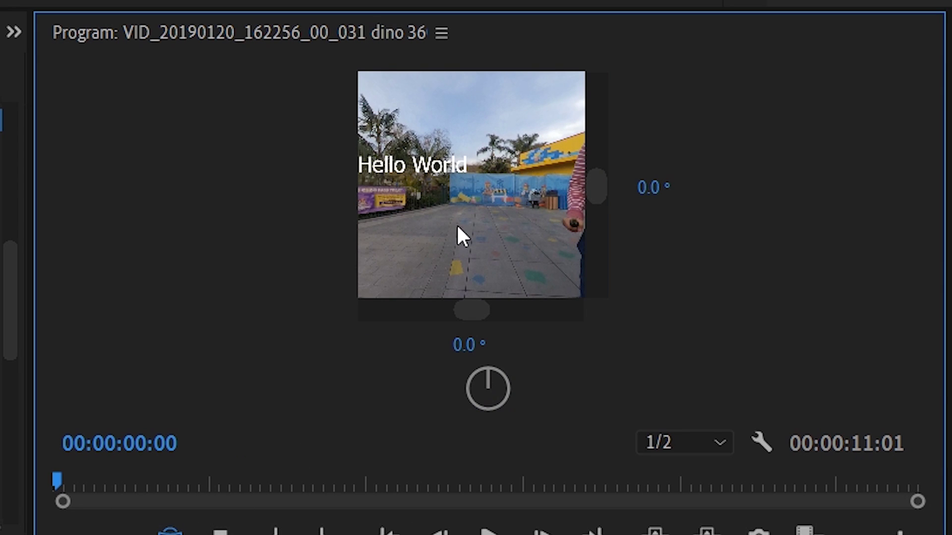
left_click_drag(440, 246, 506, 233)
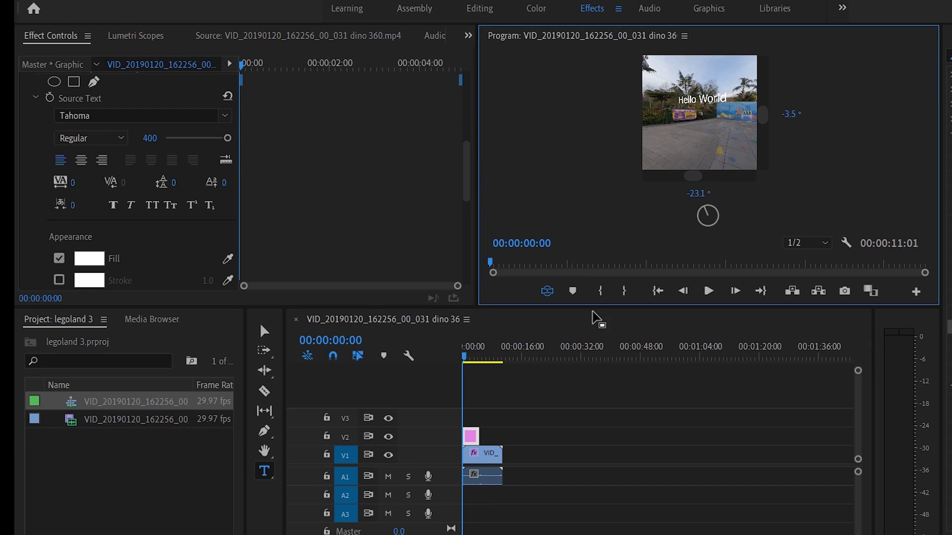
left_click_drag(465, 191, 465, 257)
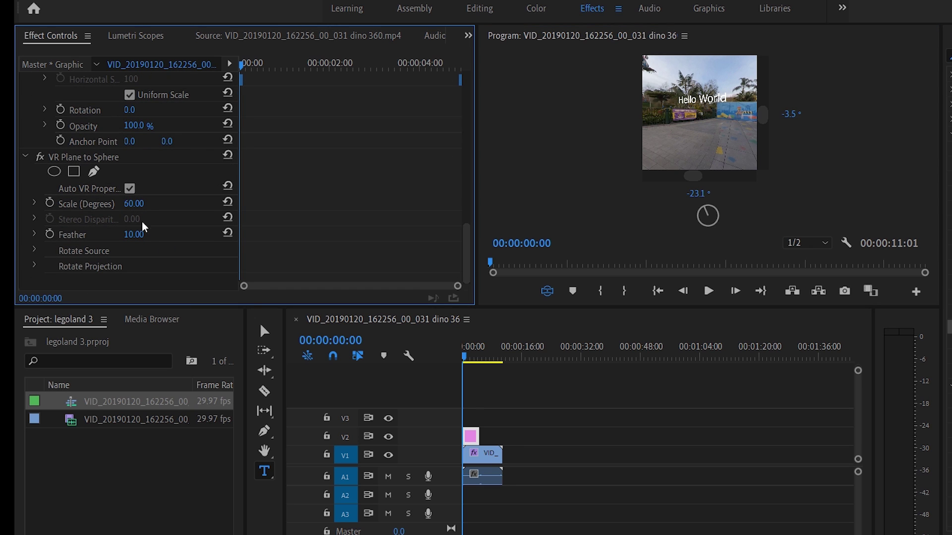
- Set the title's sphere scale to 100° with projection tilt 4°, pan 18°, roll 2°
left_click_drag(128, 206, 145, 206)
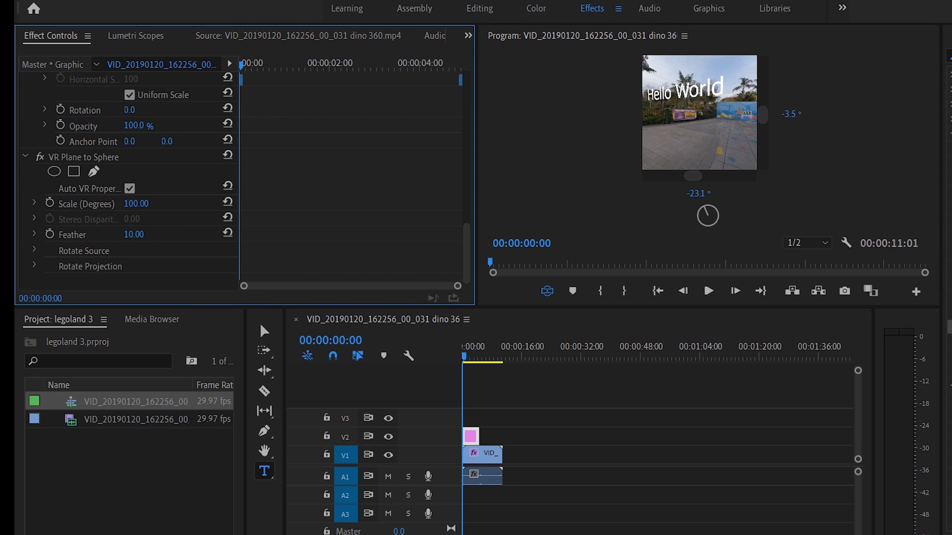
left_click(35, 266)
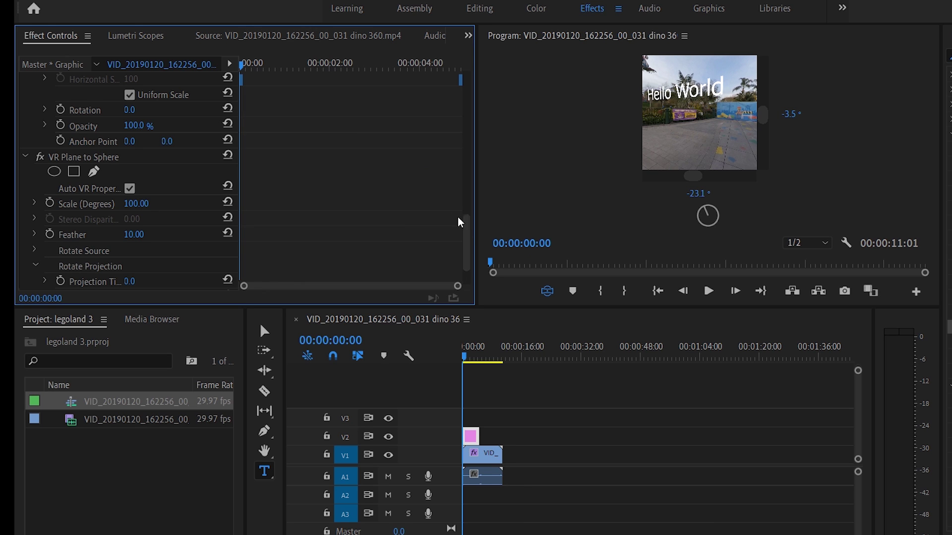
left_click_drag(463, 222, 467, 277)
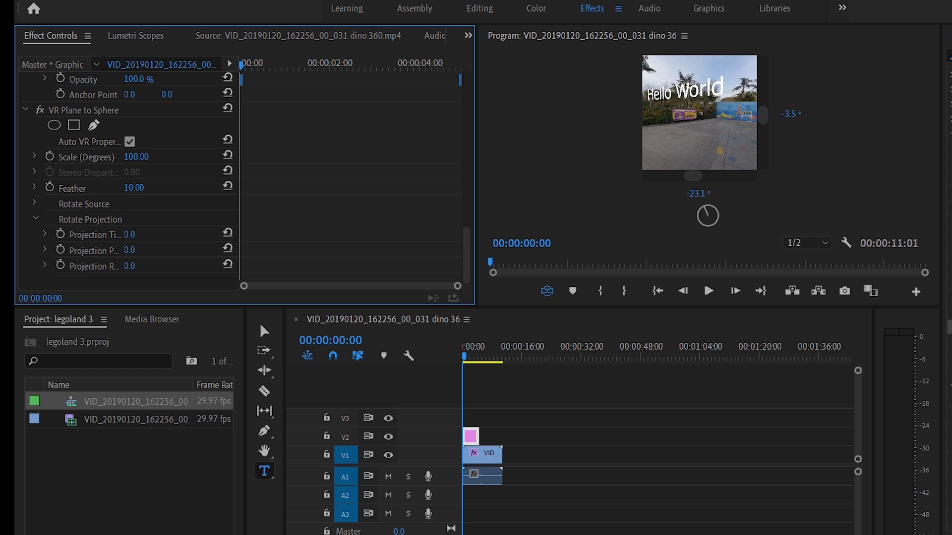
mouse_move(134, 251)
left_mouse_down()
mouse_move(178, 251)
mouse_move(149, 249)
mouse_move(146, 261)
left_mouse_up()
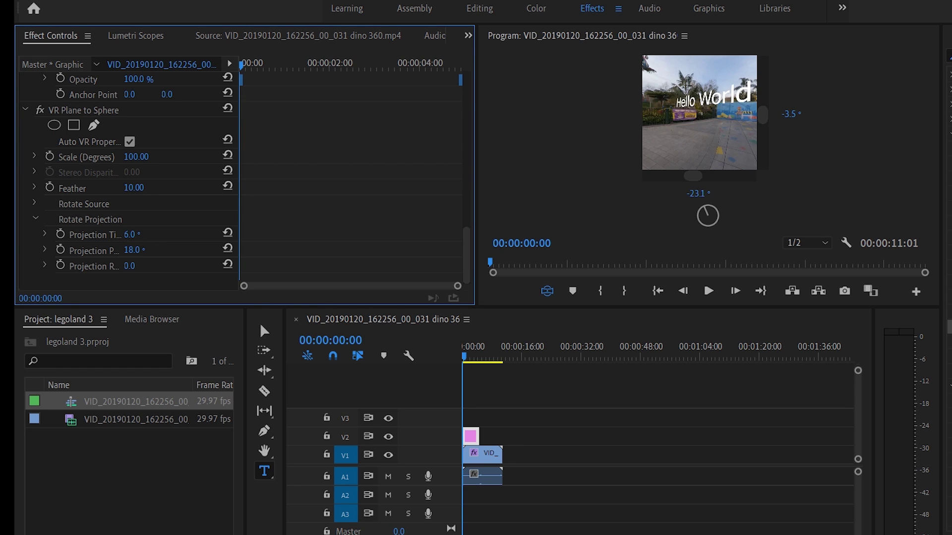
left_click_drag(146, 262, 147, 263)
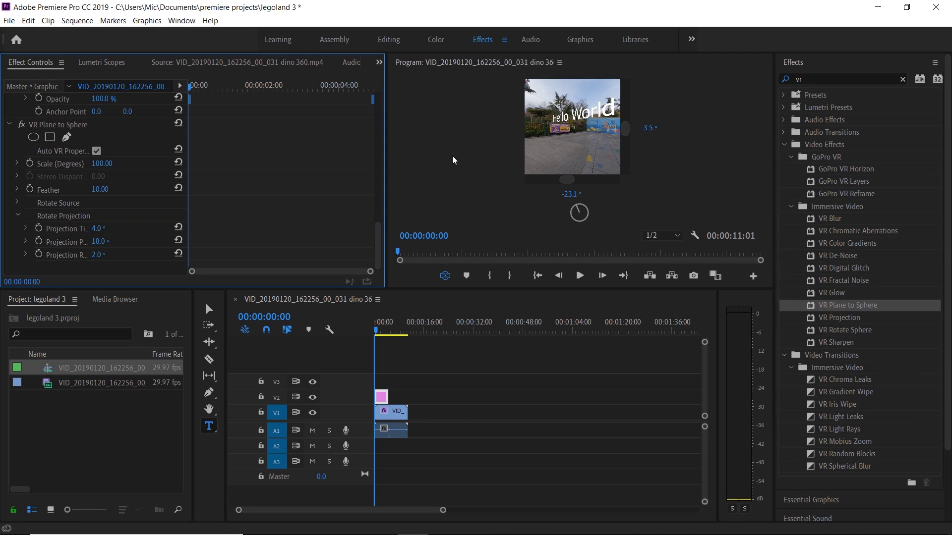
- Back in the flat view, add a VR Mobius Zoom transition to the dino clip's end
left_click(444, 275)
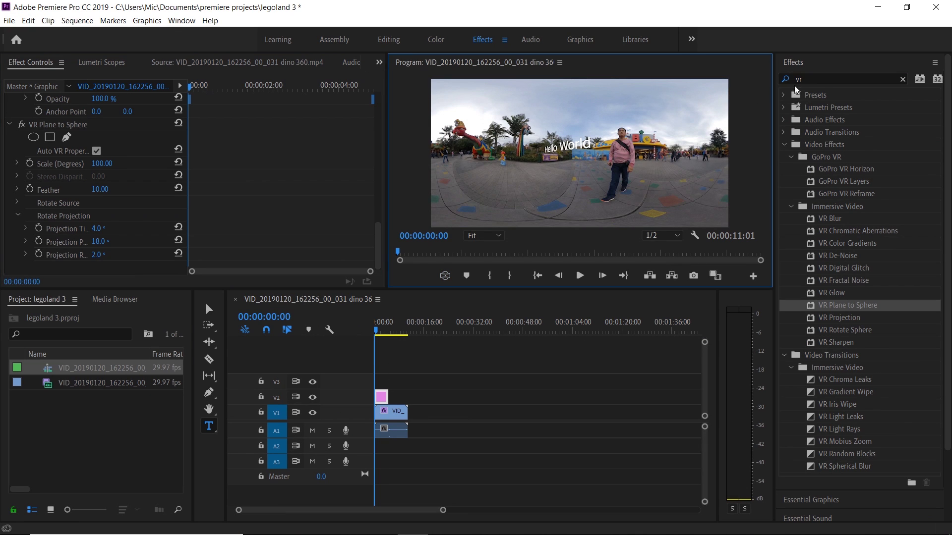
left_click(812, 78)
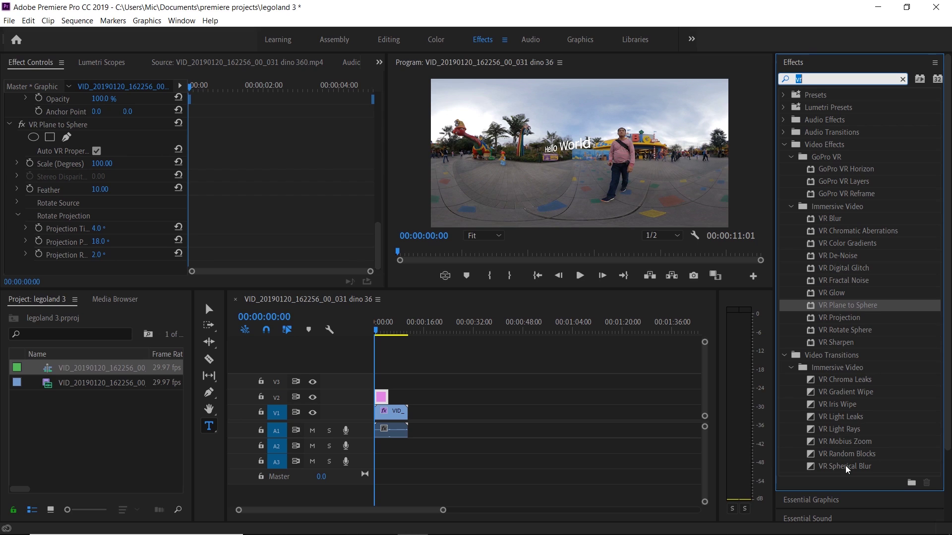
left_click_drag(849, 444, 393, 402)
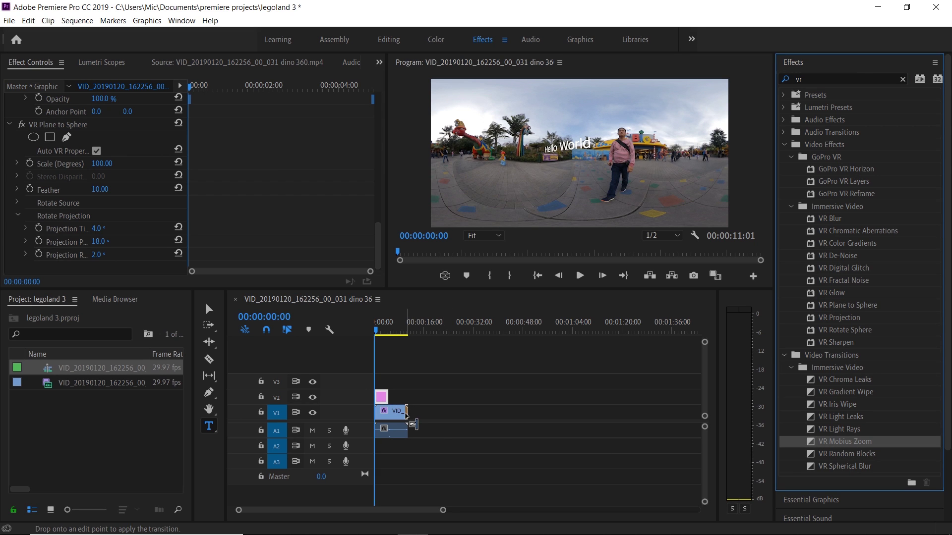
left_click_drag(394, 402, 409, 418)
- Play and scrub through the Mobius Zoom transition from just before it
left_click(405, 327)
key("space")
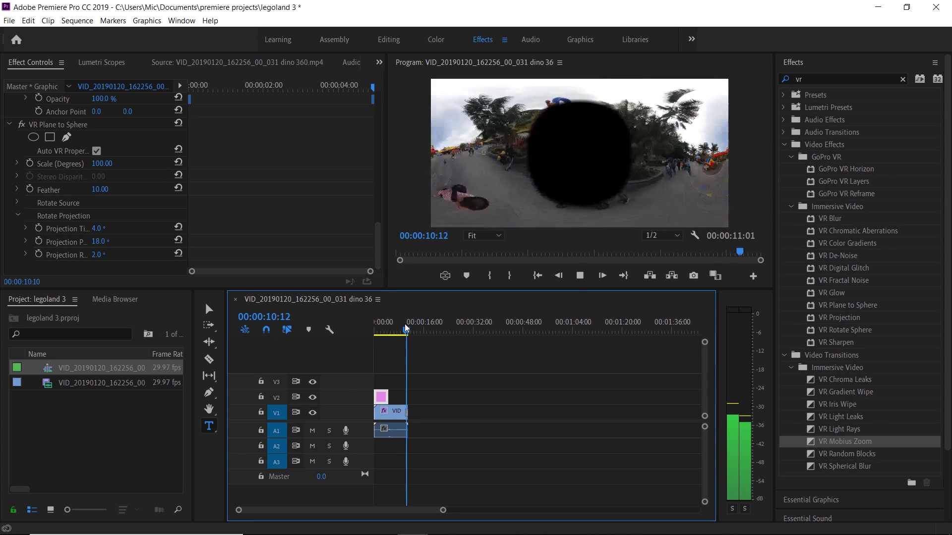
left_click(404, 328)
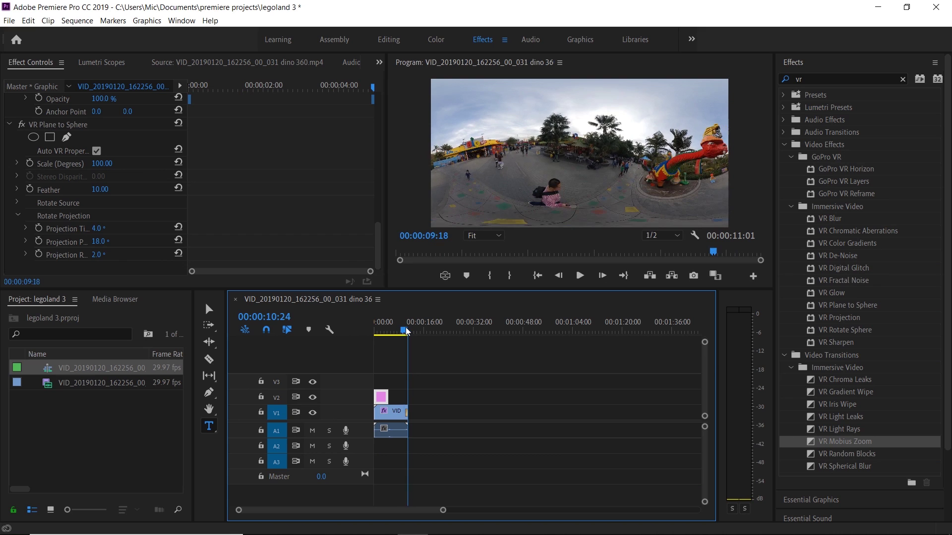
left_click_drag(405, 331, 409, 332)
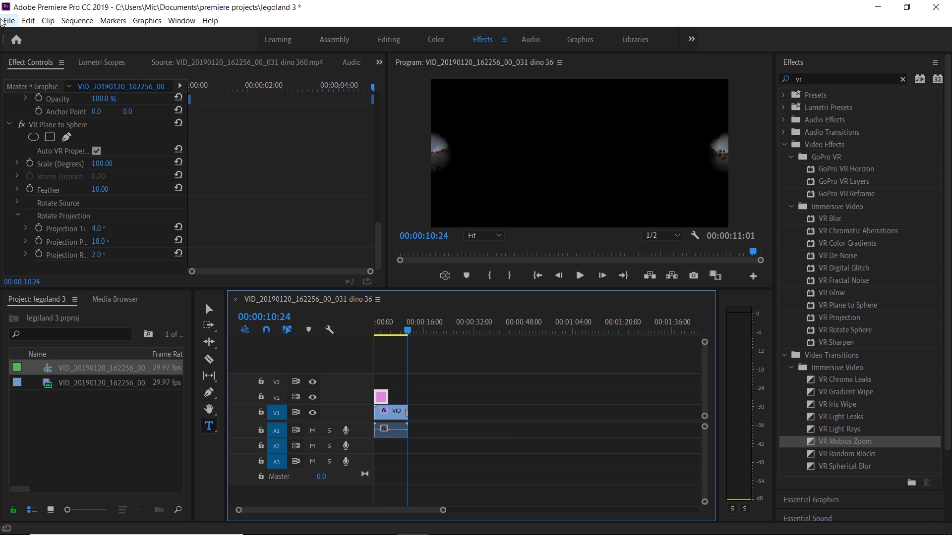
left_click(5, 21)
mouse_move(44, 344)
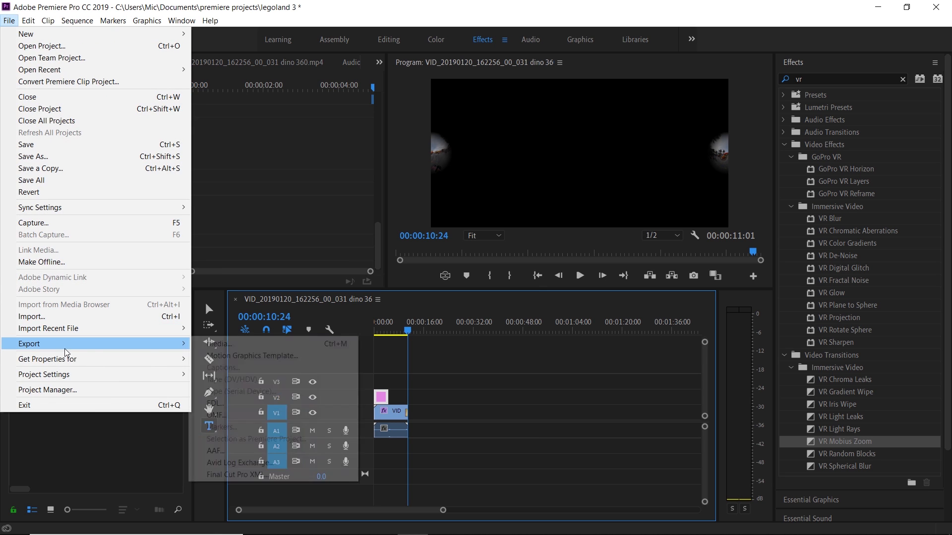
left_click(217, 347)
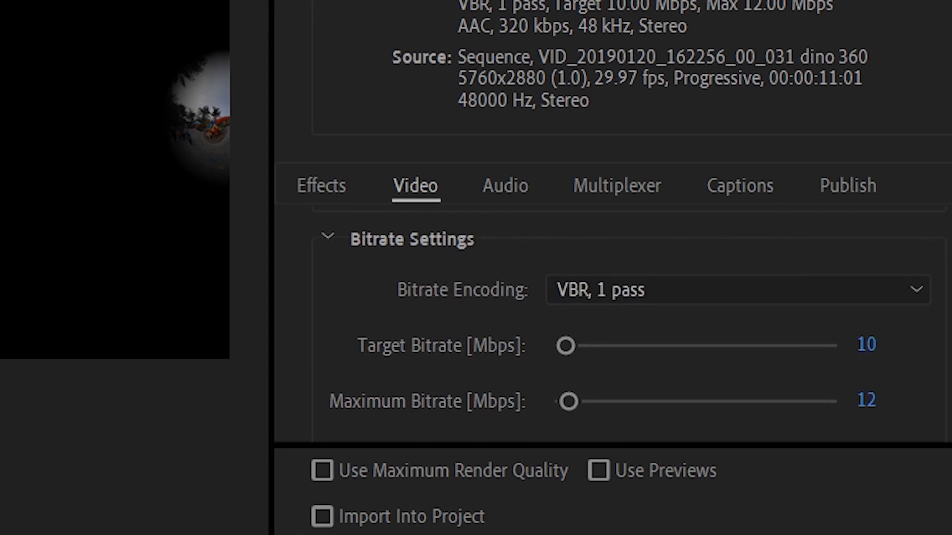
left_click_drag(822, 307, 826, 357)
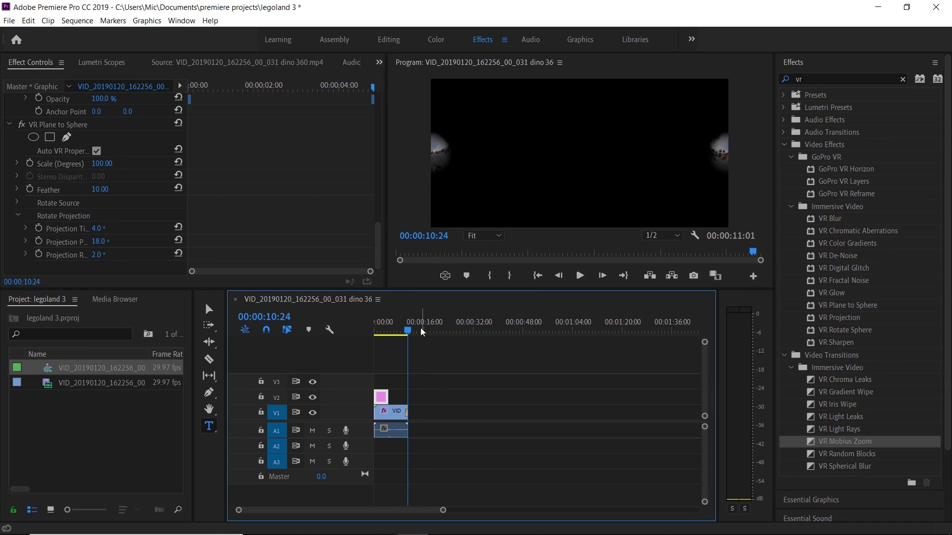
- With the V1 clip selected, open Import at My Book (F:) > insta360 one x
left_click_drag(411, 330, 387, 330)
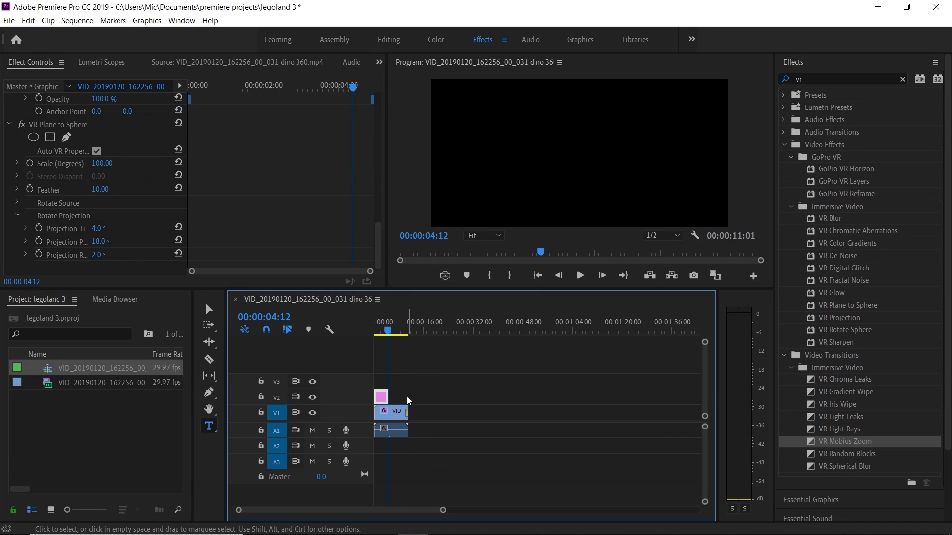
left_click(395, 418)
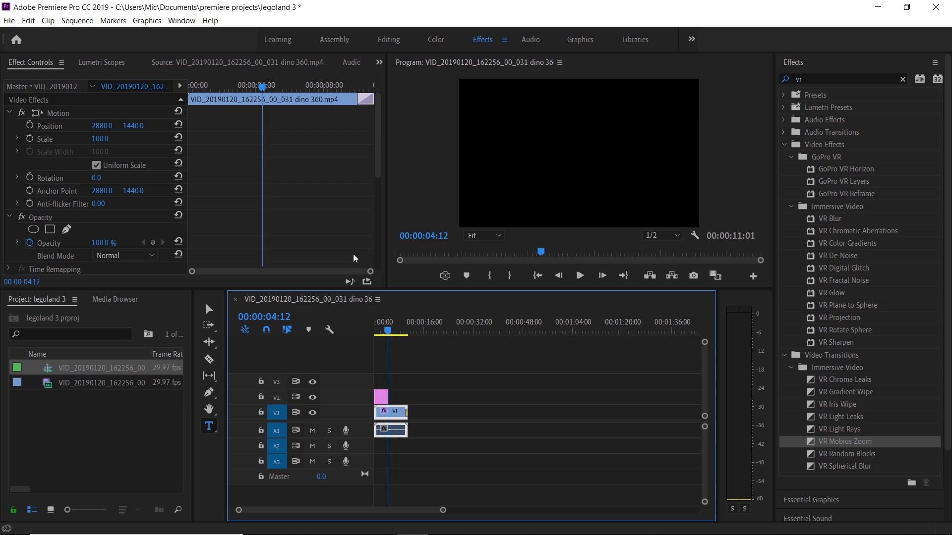
key("Home")
left_click(10, 21)
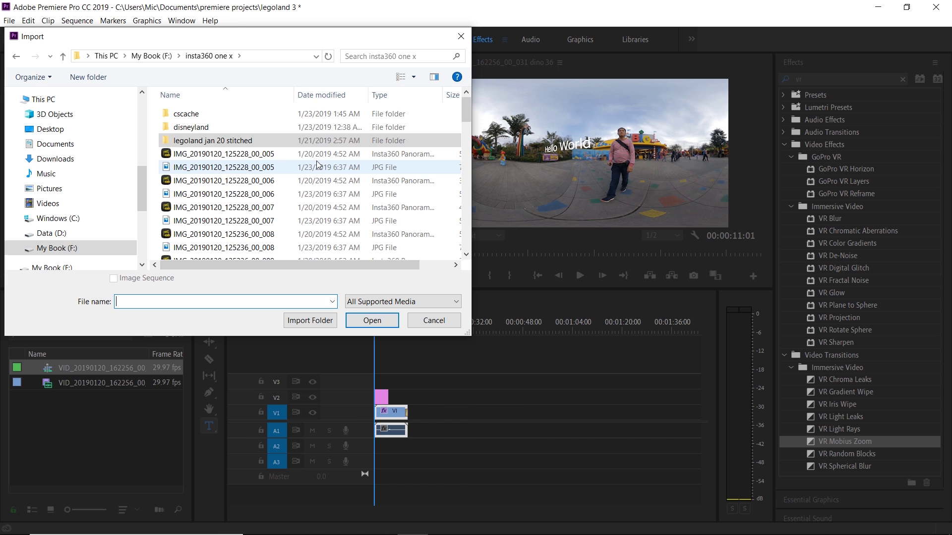
scroll(318, 166, "down", 3)
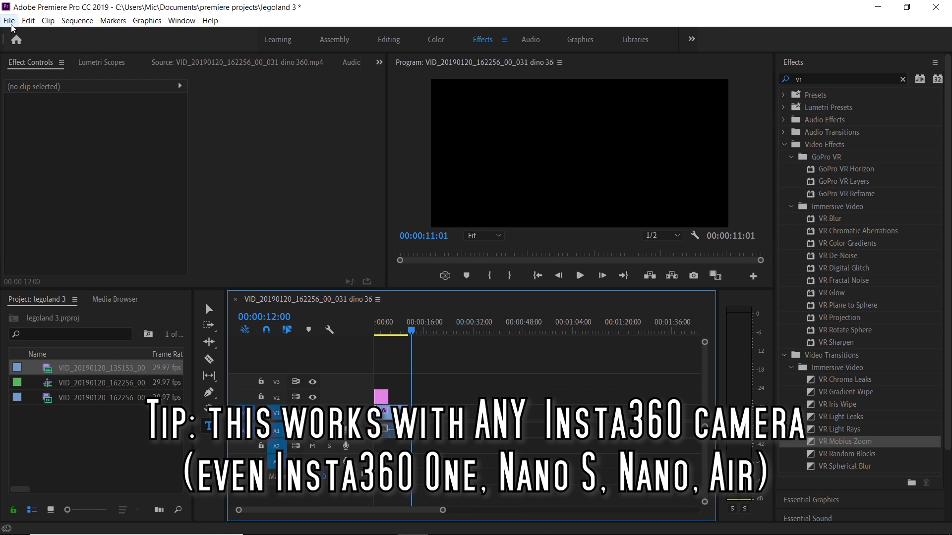
- Import the .insv clips and place VID_20190120_140017_00_018 after the dino clip
left_click(9, 20)
left_click(31, 316)
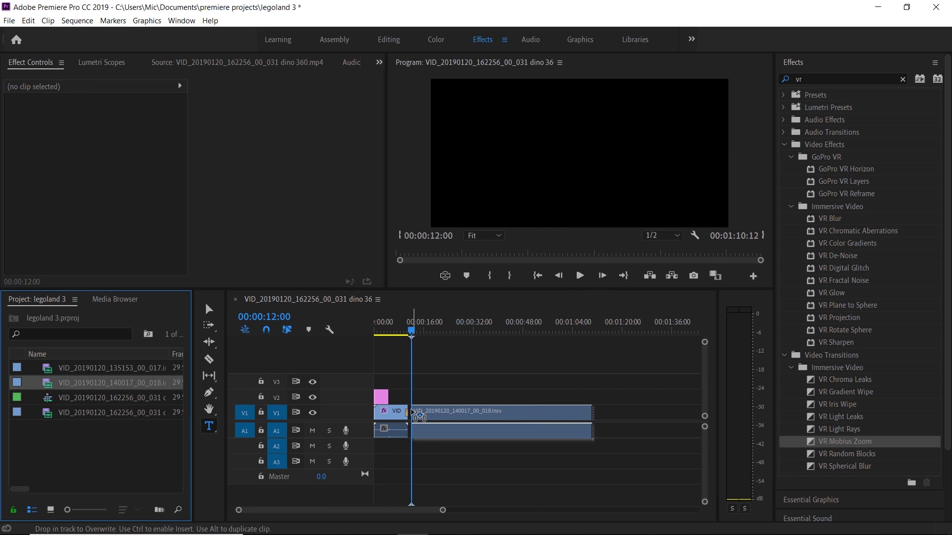
left_click_drag(421, 413, 416, 413)
- Scrub to about 42 seconds into the new clip and play it, then stop
left_click_drag(430, 330, 455, 333)
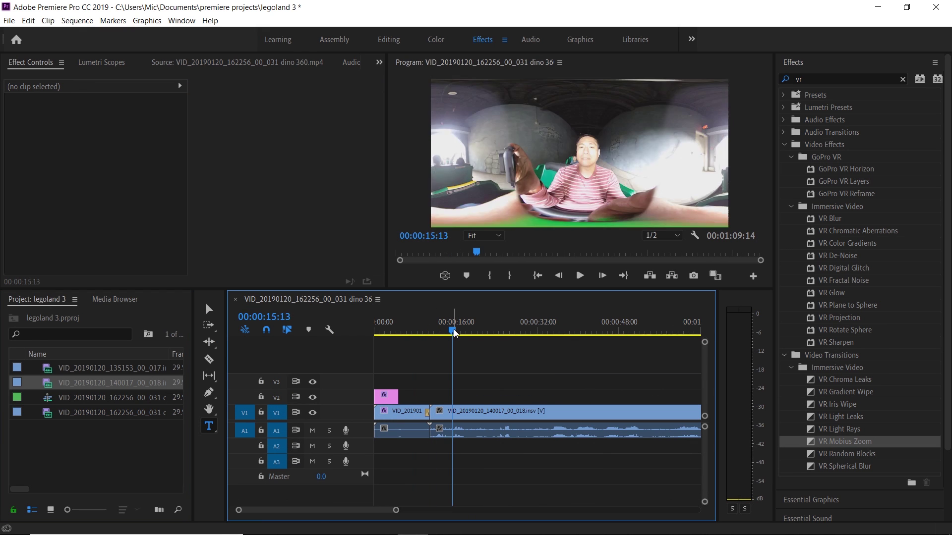
left_click_drag(454, 332, 591, 333)
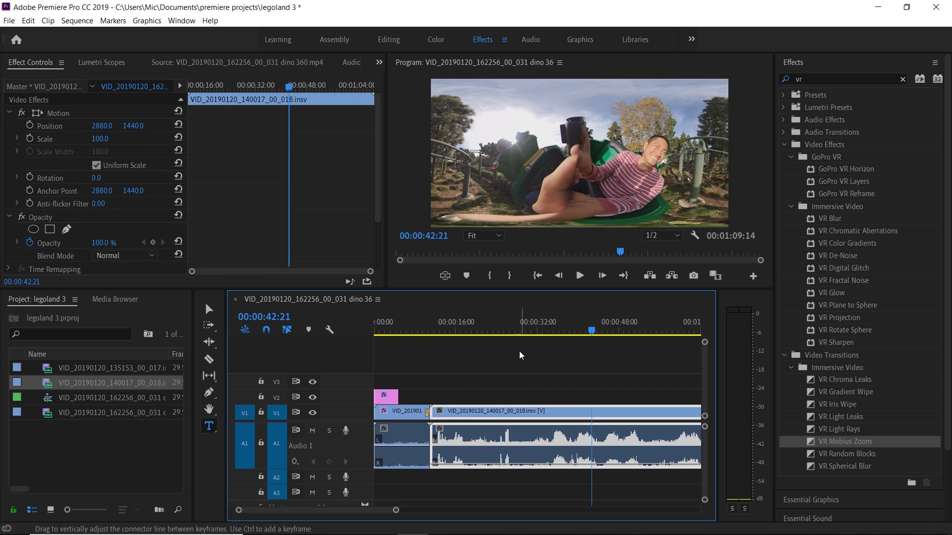
left_click(579, 276)
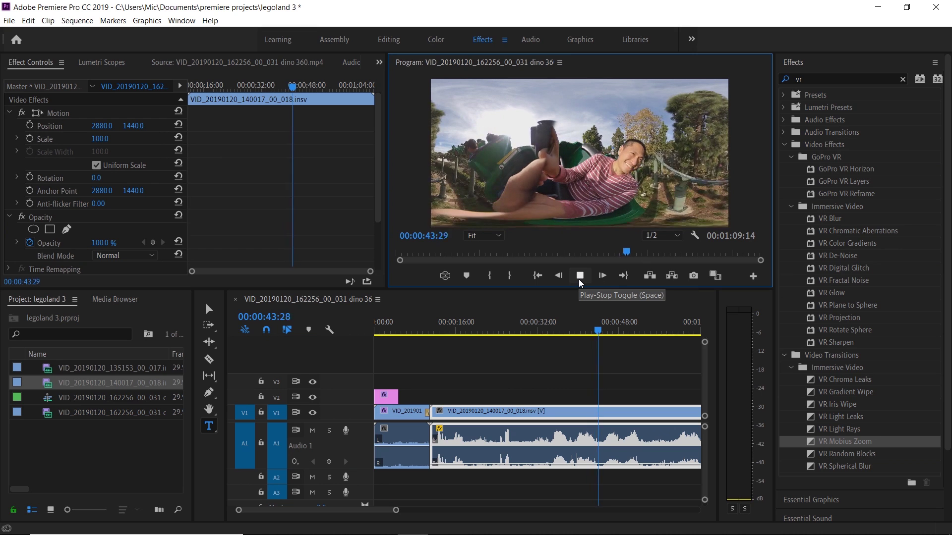
left_click(579, 276)
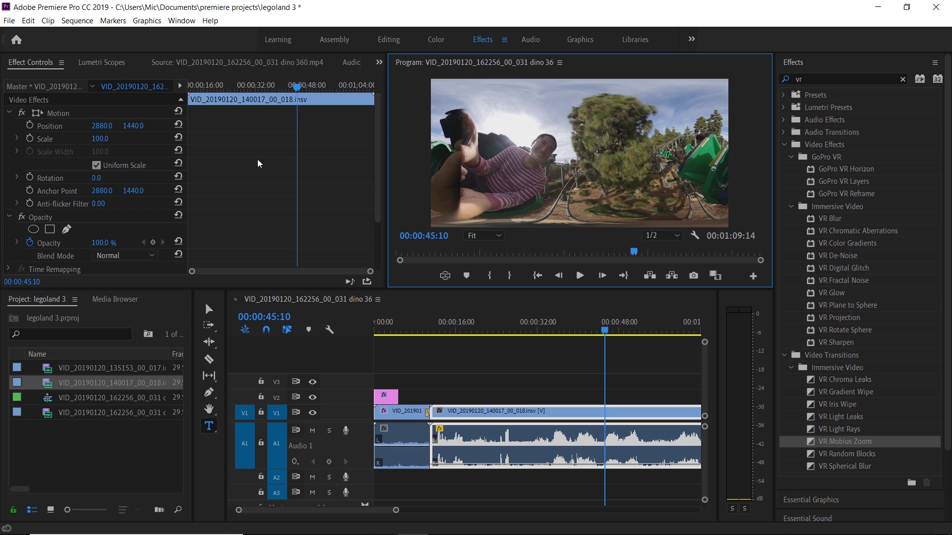
- Open Export Settings for the 360 sequence via File > Export > Media
left_click(7, 21)
mouse_move(30, 343)
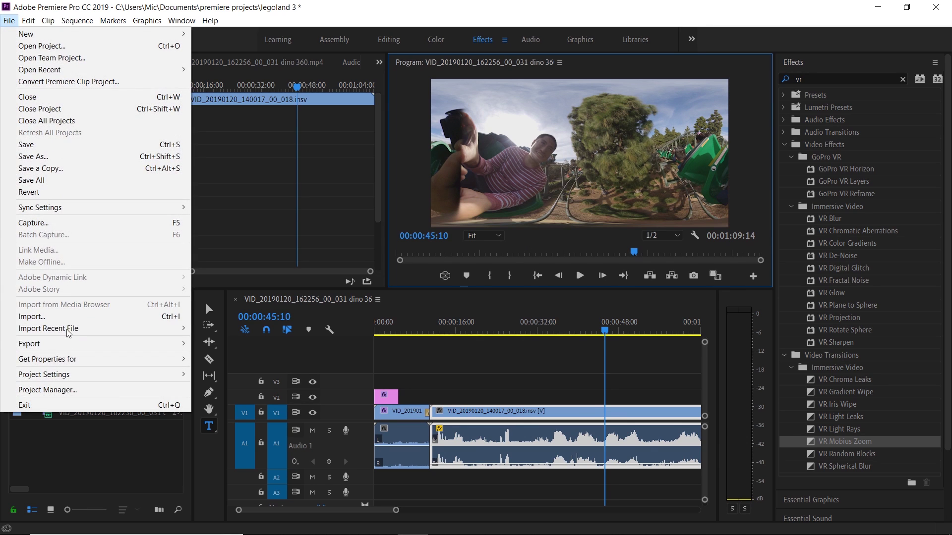
left_click(220, 344)
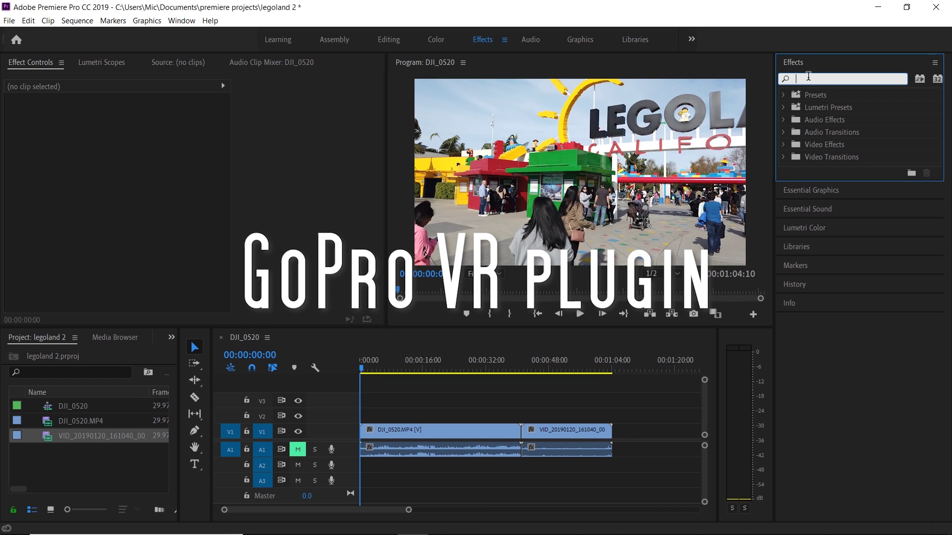
- Filter effects by 'vr' and apply GoPro VR Reframe to the 360 clip
left_click(516, 369)
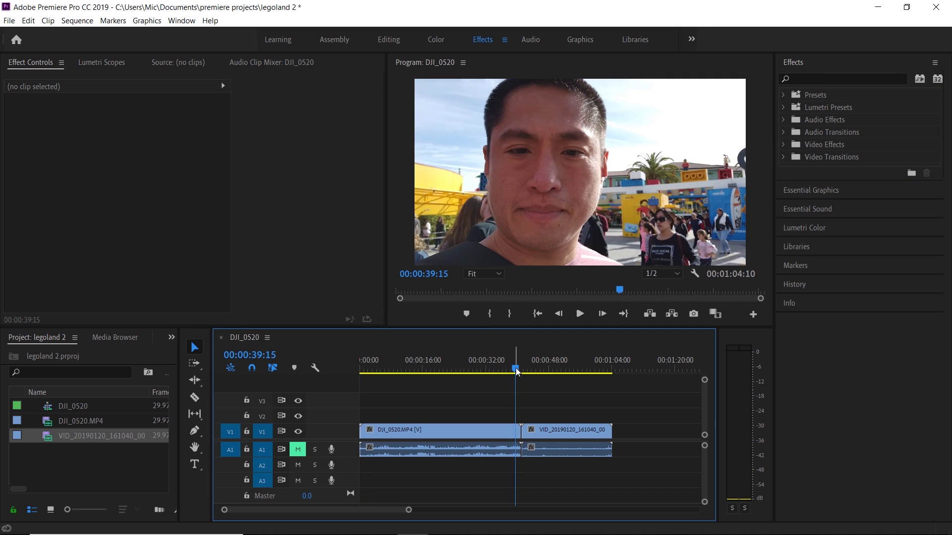
left_click(828, 79)
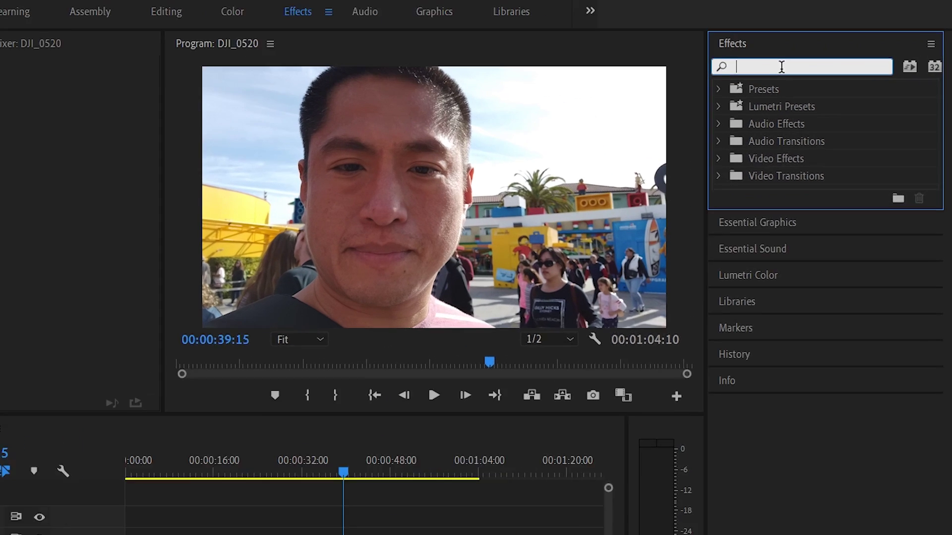
type("vr")
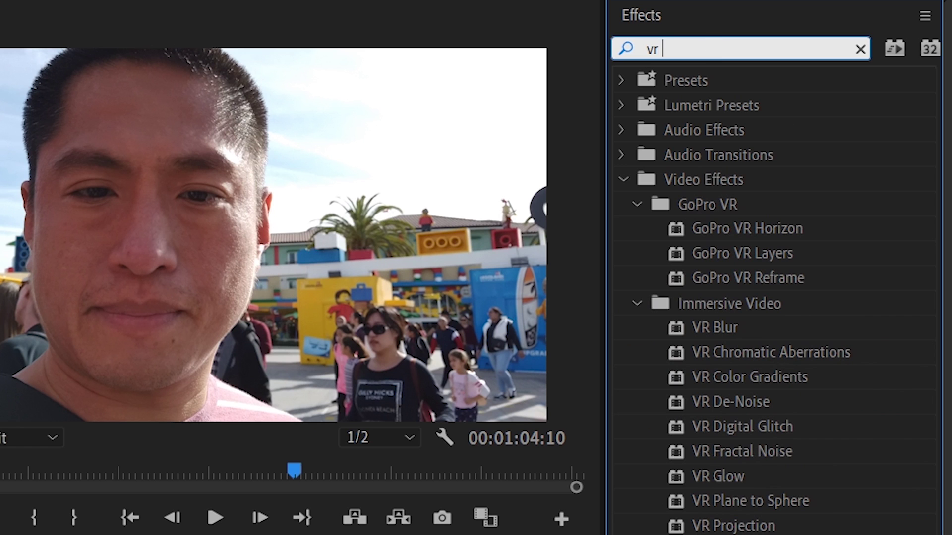
left_click(794, 276)
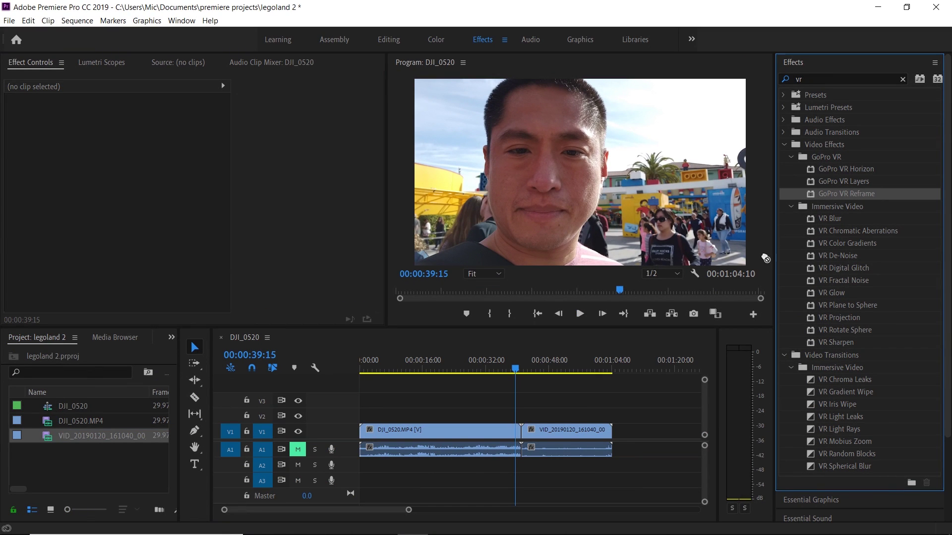
left_click_drag(794, 279, 591, 424)
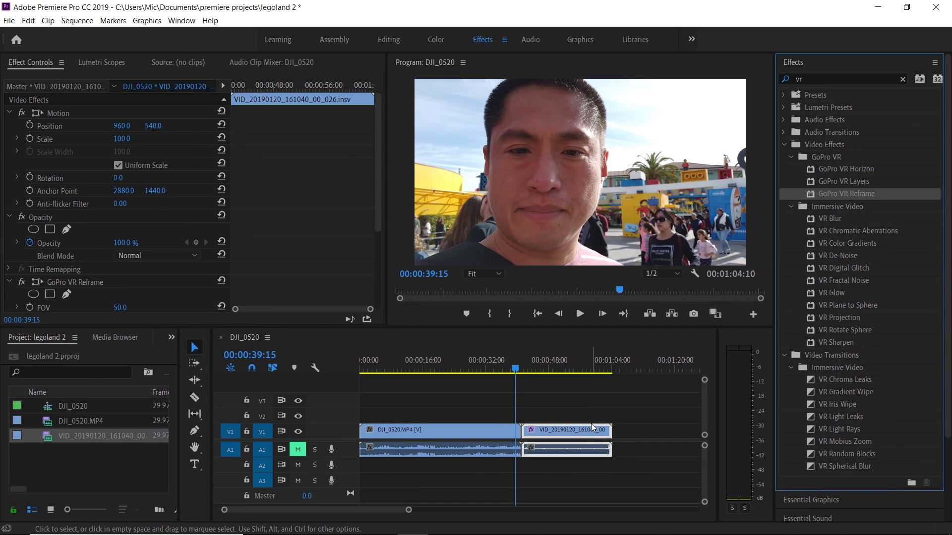
- Reframe toward the stuffed-animal stall: yaw 101°, FOV 50, pitch 0, roll 0
left_click(529, 370)
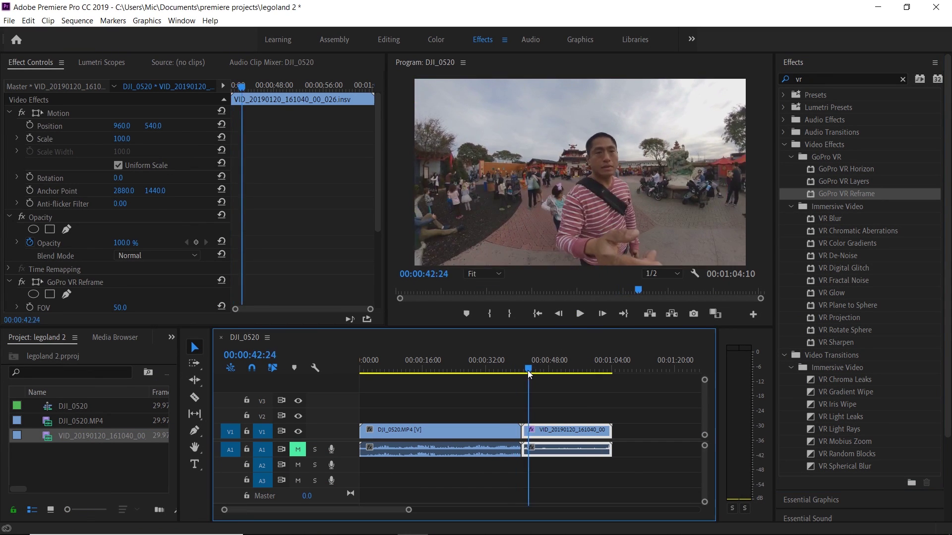
left_click_drag(527, 370, 528, 371)
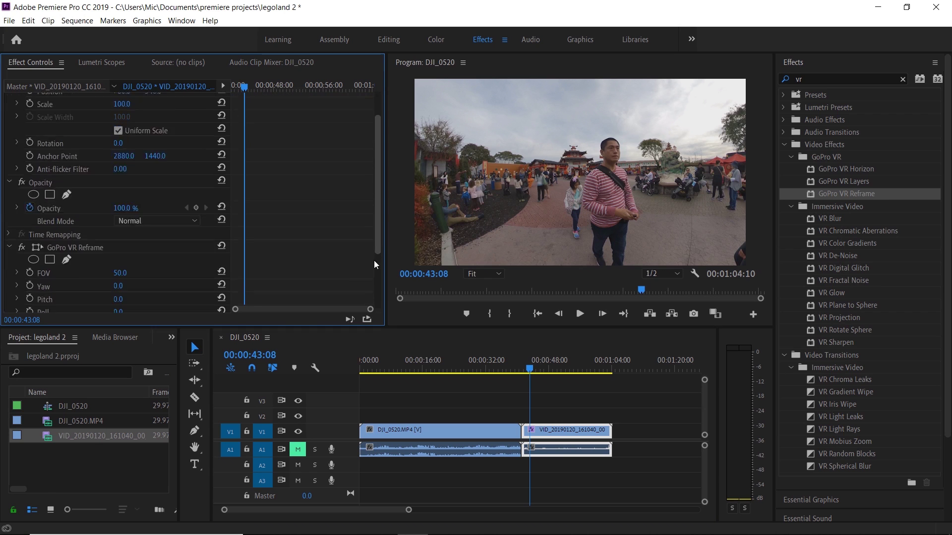
left_click_drag(378, 220, 361, 295)
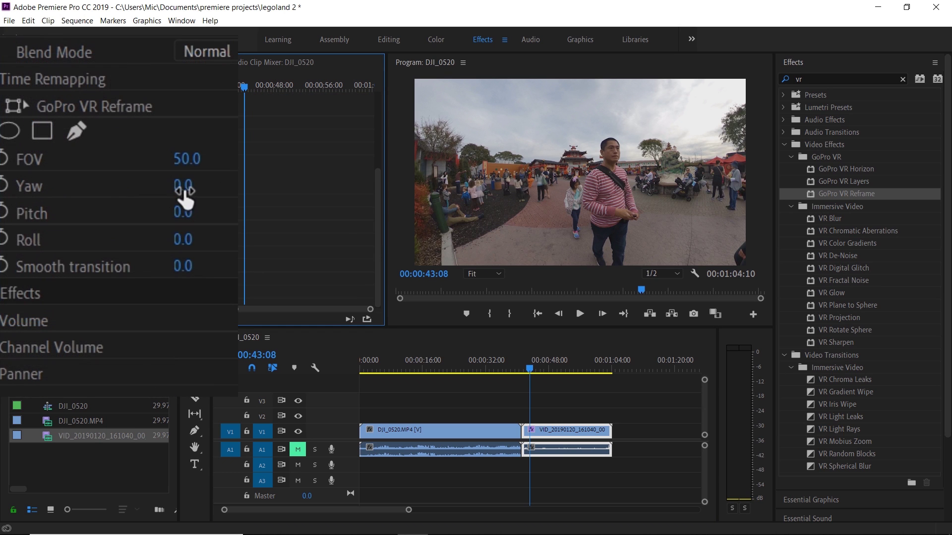
mouse_move(117, 201)
left_mouse_down()
mouse_move(176, 201)
mouse_move(96, 201)
left_mouse_up()
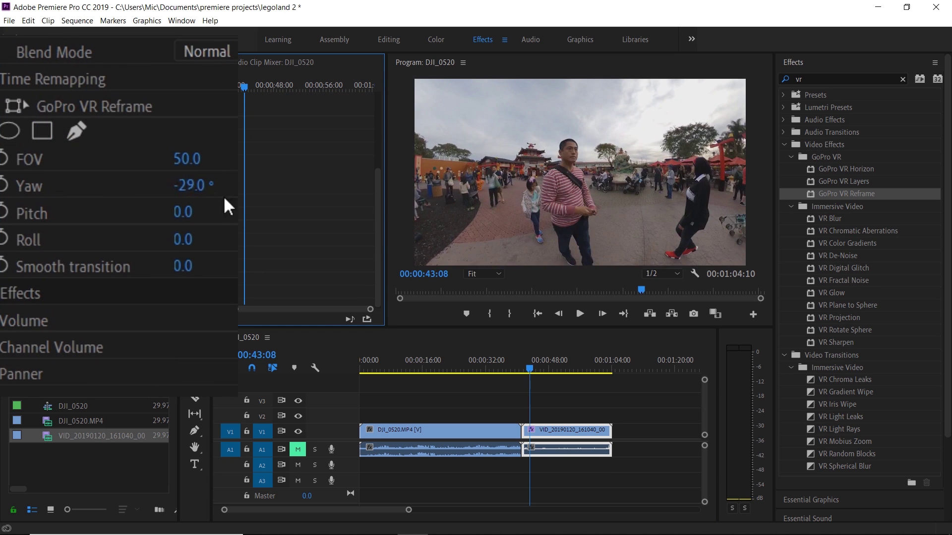
mouse_move(182, 212)
left_mouse_down()
mouse_move(223, 233)
mouse_move(179, 241)
left_mouse_up()
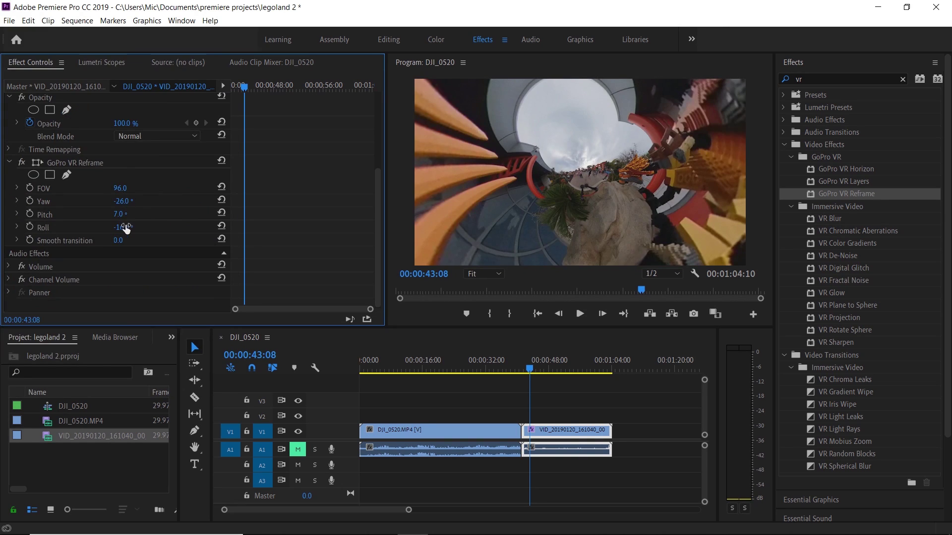
left_click_drag(122, 216, 123, 217)
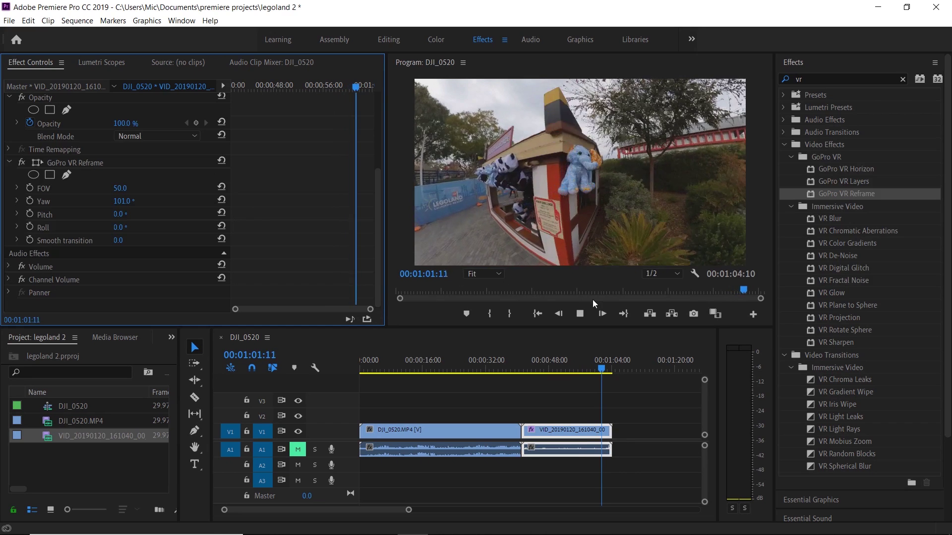
- Set a starting Yaw keyframe of 167° at 41:02, facing the building
left_click_drag(556, 376, 520, 377)
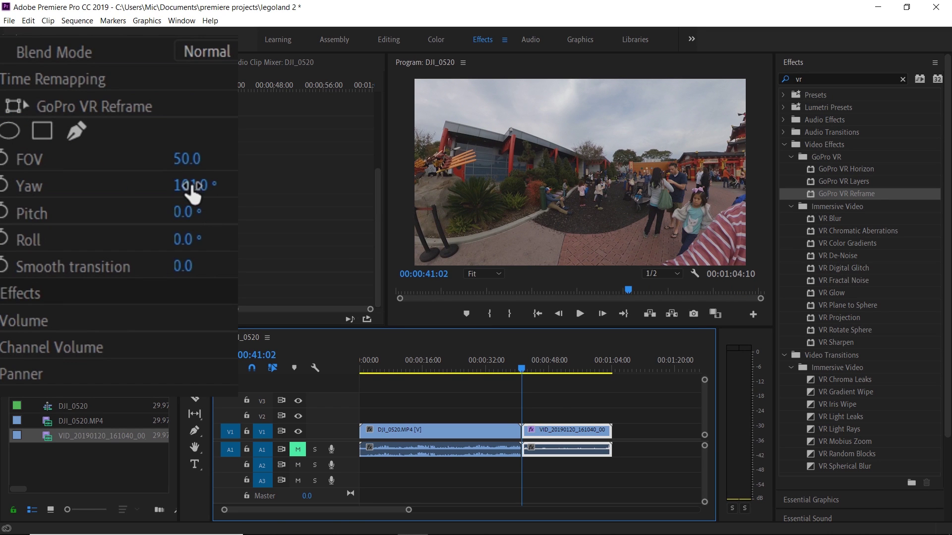
mouse_move(192, 192)
left_mouse_down()
mouse_move(223, 192)
mouse_move(10, 209)
left_mouse_up()
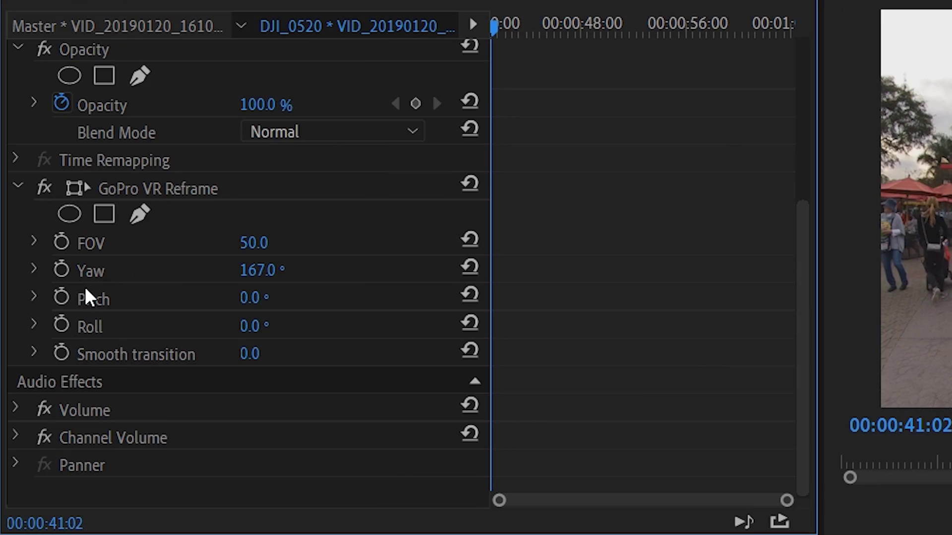
left_click(60, 270)
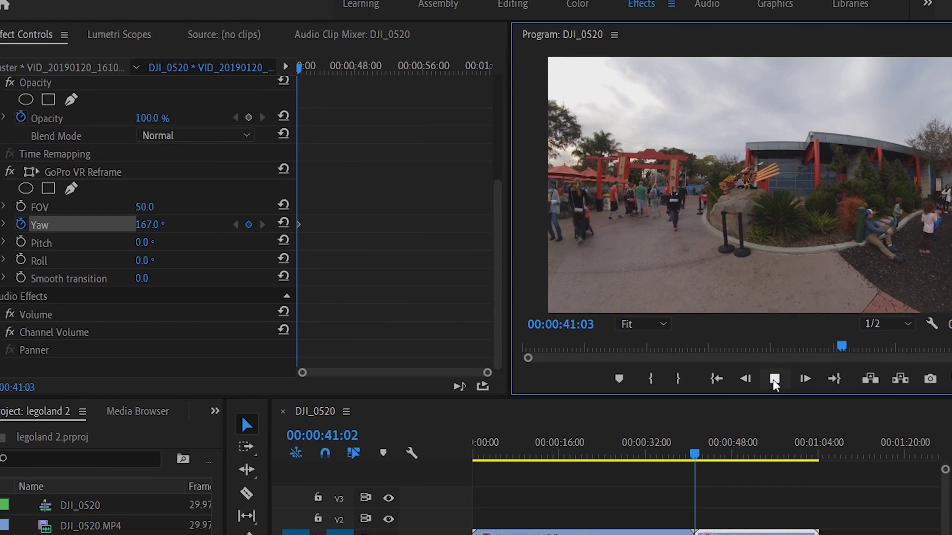
- Add a 72° Yaw keyframe at 48:01 and play back the pan
left_click(773, 379)
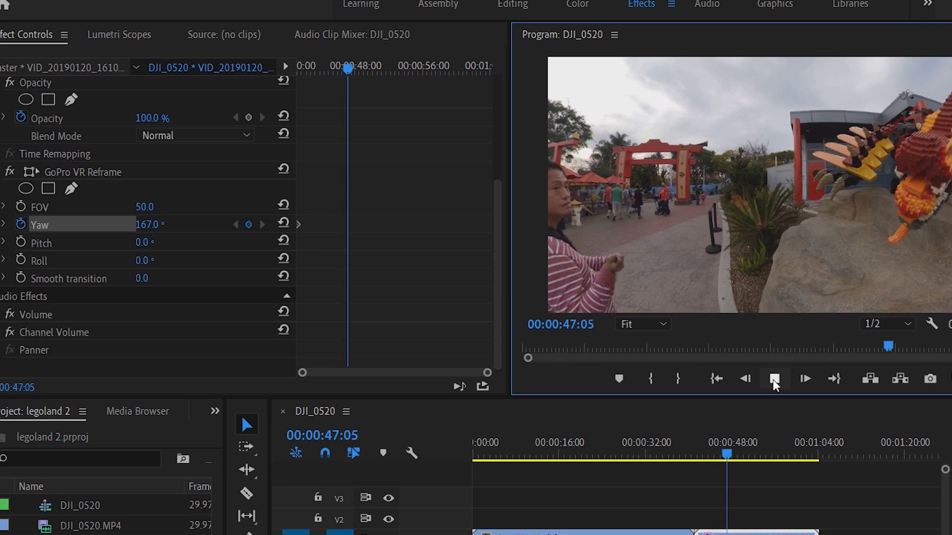
left_click(774, 387)
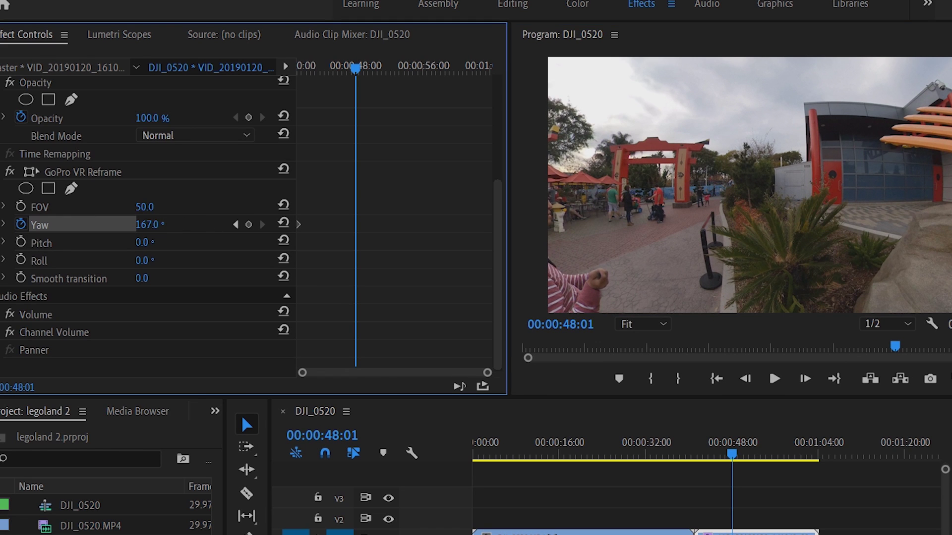
mouse_move(158, 228)
left_mouse_down()
mouse_move(187, 227)
mouse_move(48, 225)
left_mouse_up()
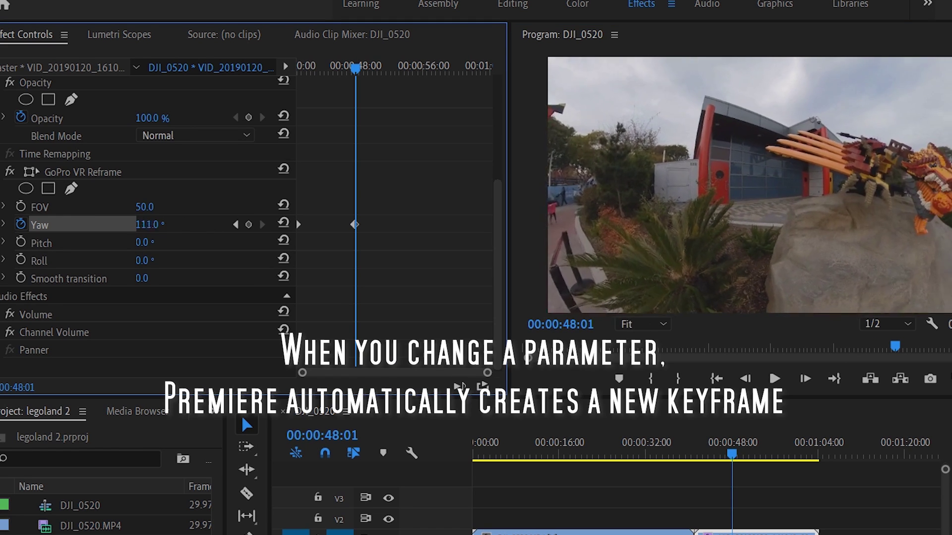
left_click_drag(147, 225, 144, 225)
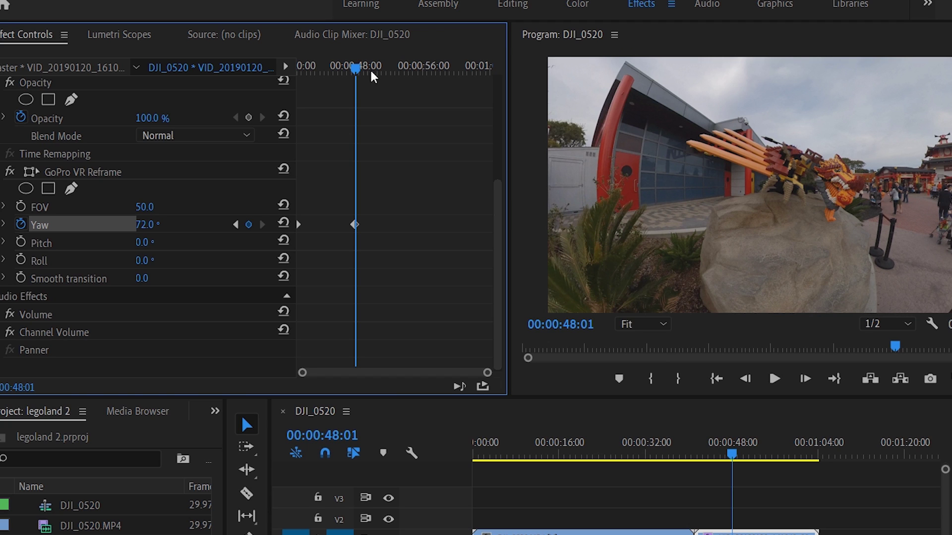
mouse_move(356, 69)
left_mouse_down()
mouse_move(298, 69)
mouse_move(289, 78)
left_mouse_up()
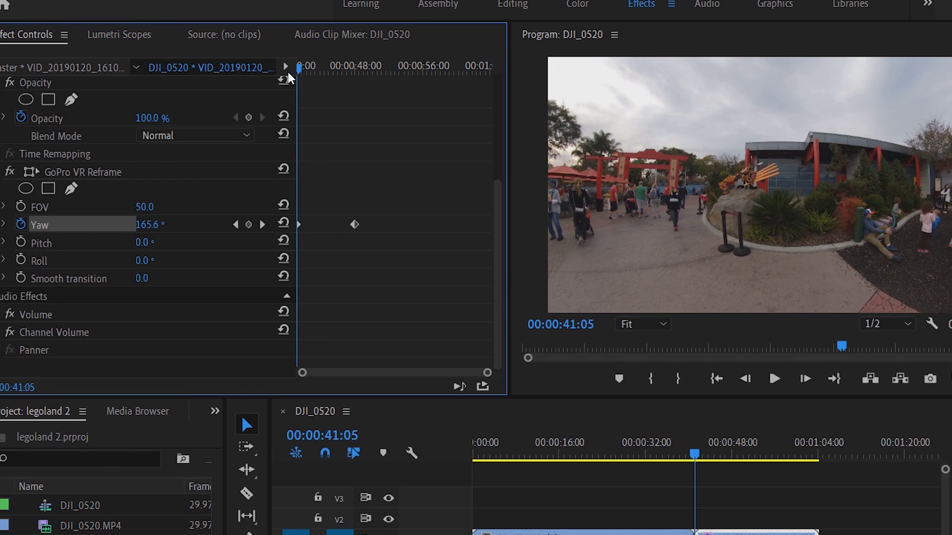
left_click(773, 381)
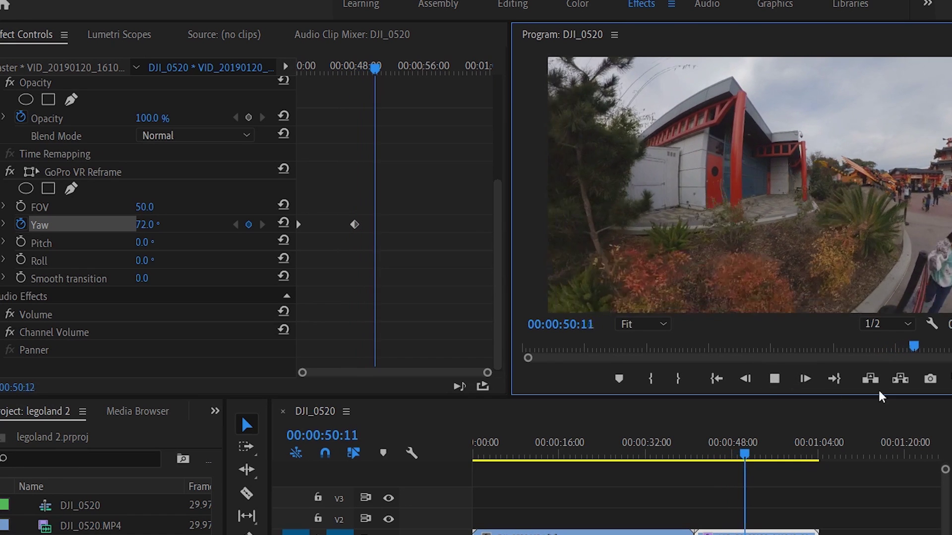
- Stop playback and key a third Yaw value of -35° at 49:28, toward the walking family
key("space")
left_click_drag(748, 452, 732, 458)
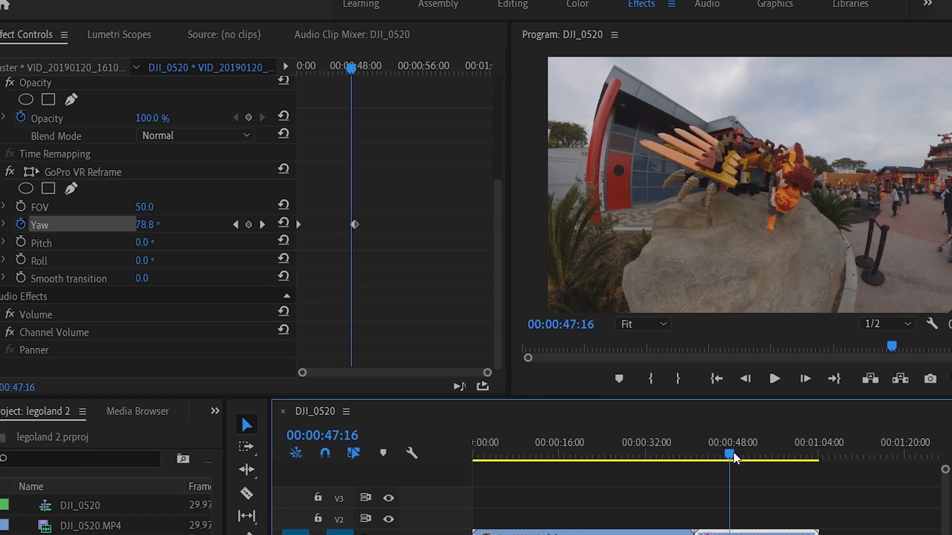
left_click_drag(733, 458, 736, 457)
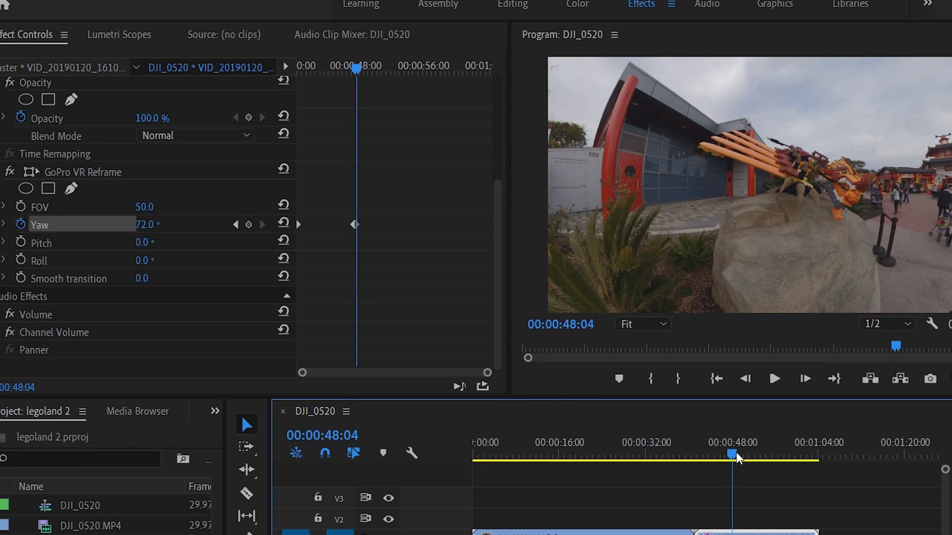
left_click_drag(360, 68, 372, 69)
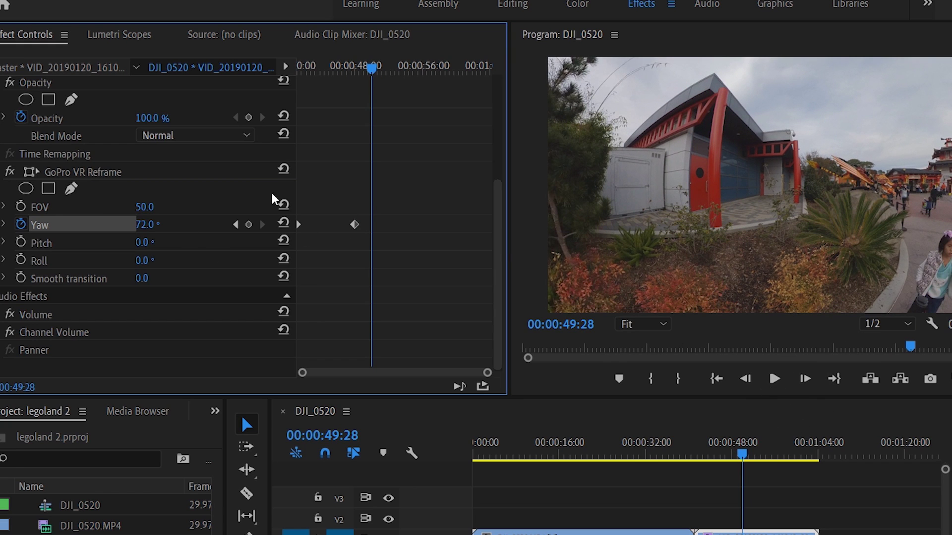
left_click_drag(168, 226, 89, 227)
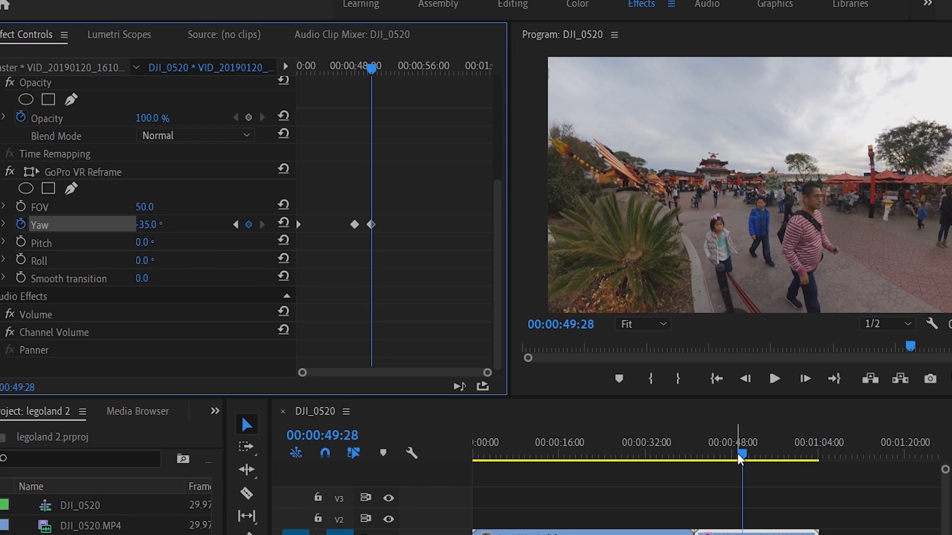
- Replay the yaw pan from before the second keyframe to preview the swing
left_click_drag(740, 459, 720, 455)
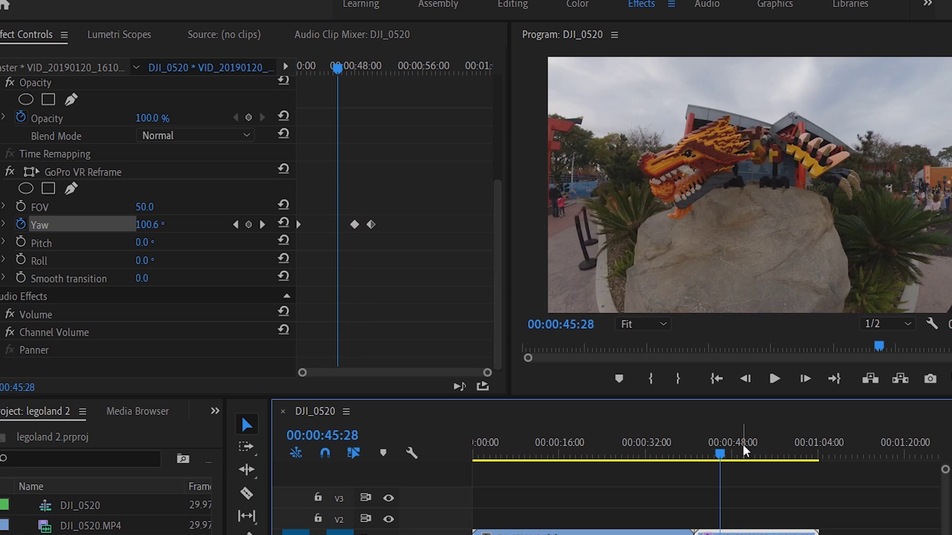
left_click(774, 388)
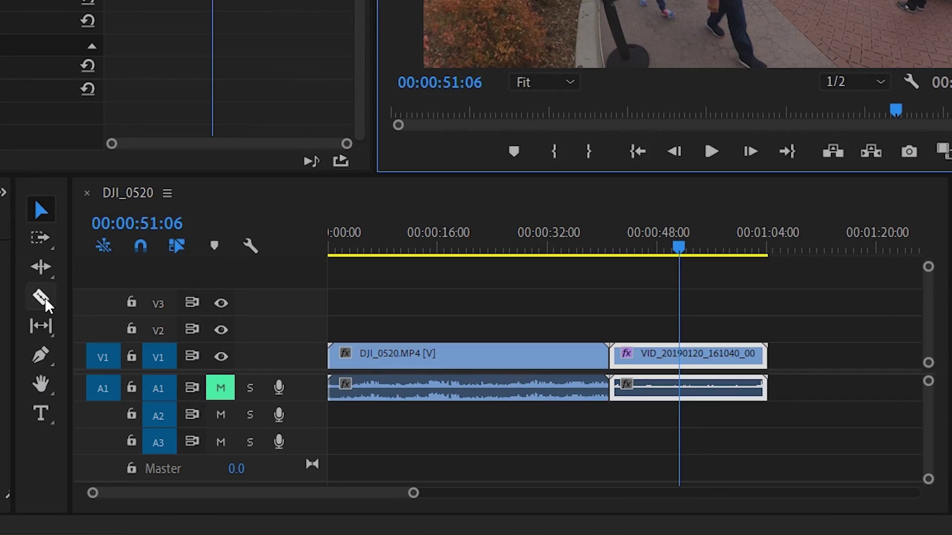
left_click(45, 300)
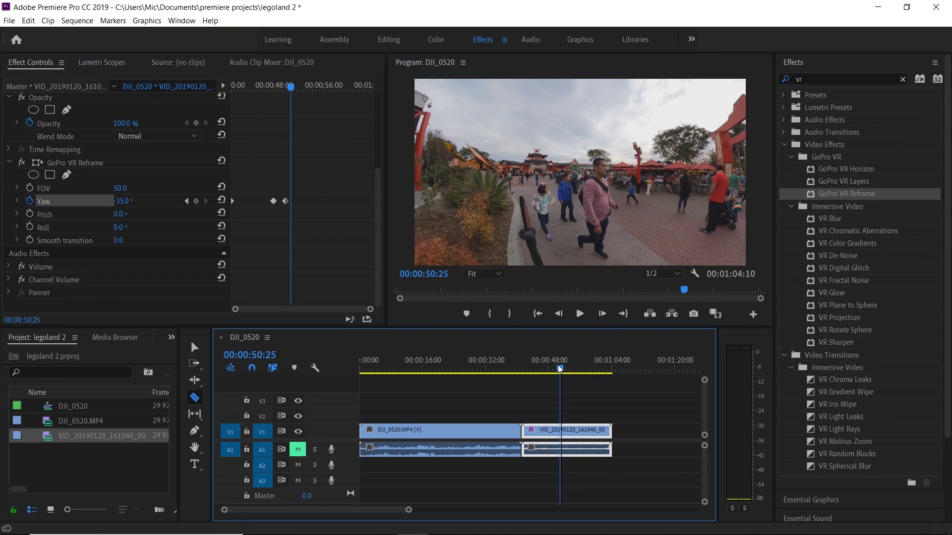
- Razor the 360 clip at 51:13 and lower the later part's GoPro VR Reframe FOV to 25
left_click(559, 368)
left_click(561, 430)
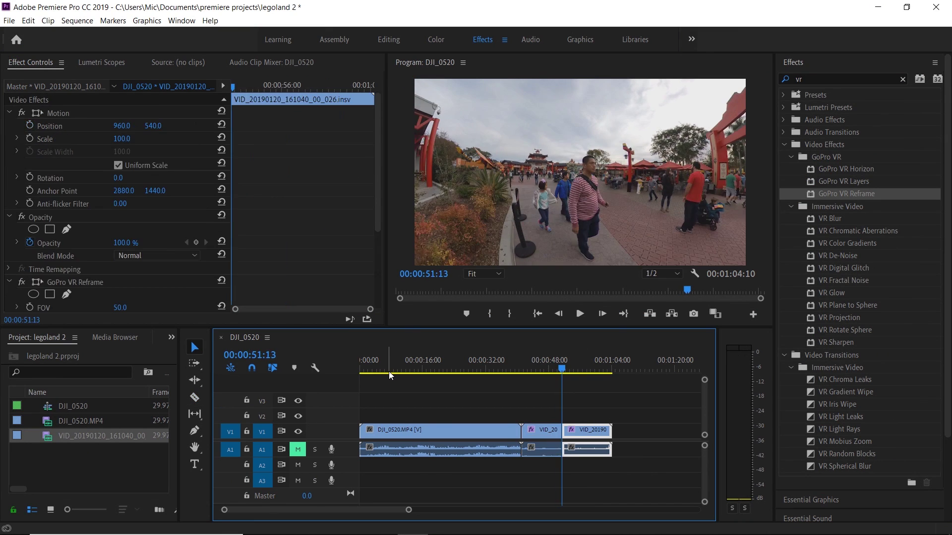
key("v")
left_click_drag(377, 188, 386, 243)
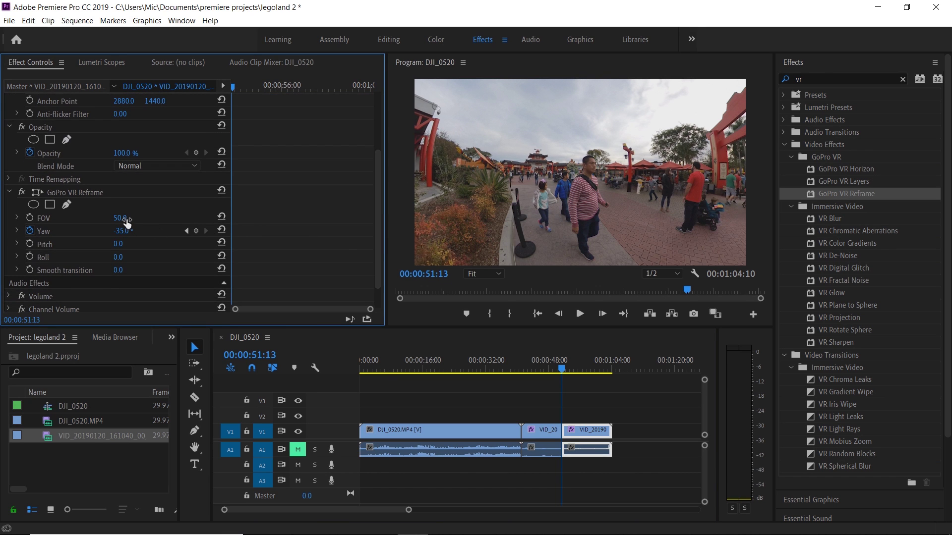
left_click_drag(119, 218, 97, 218)
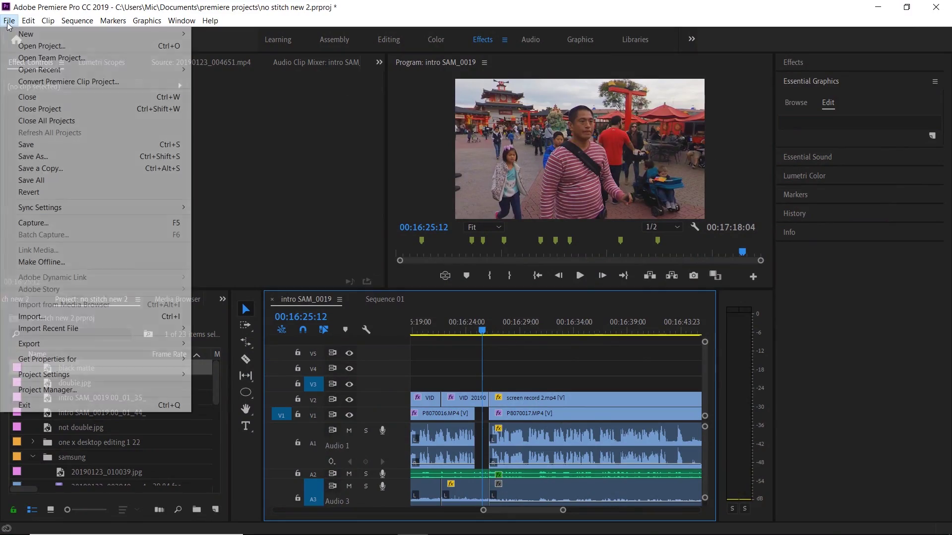
- Bring up the Export Media settings for the intro SAM_0019 sequence
left_click(274, 342)
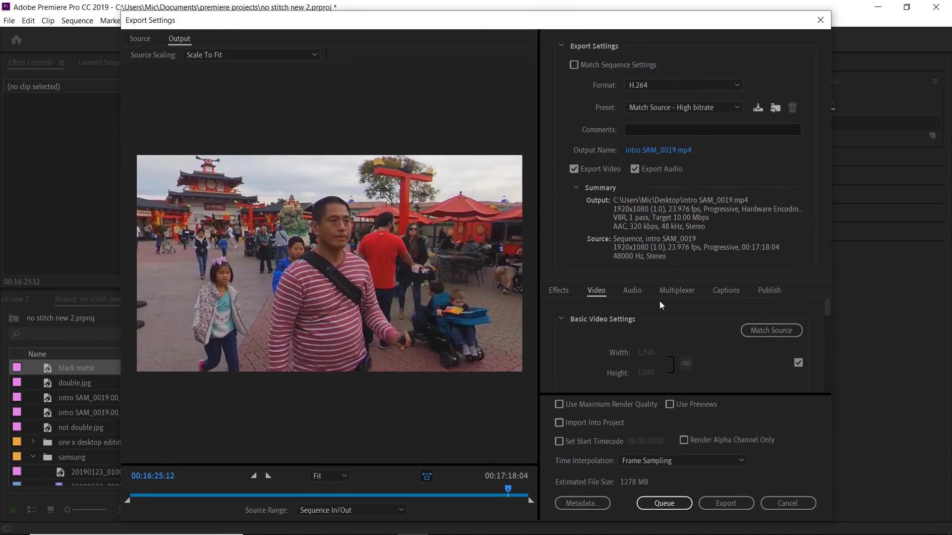
left_click_drag(827, 311, 815, 381)
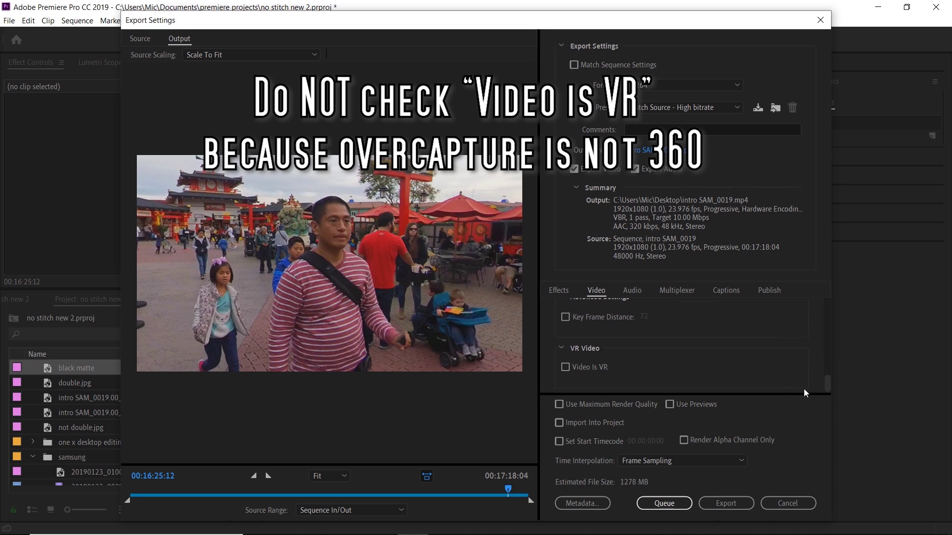